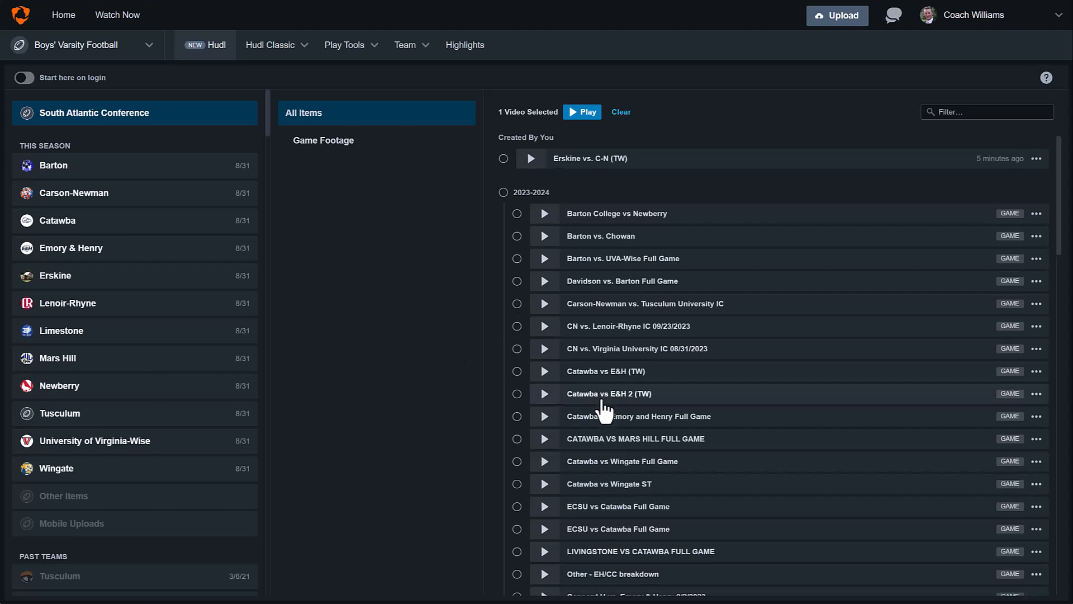
- Scroll the library down to the checked ERSKINE vs CARSON-NEWMAN FULL GAME row
scroll(604, 411, "down", 5)
scroll(604, 414, "down", 1)
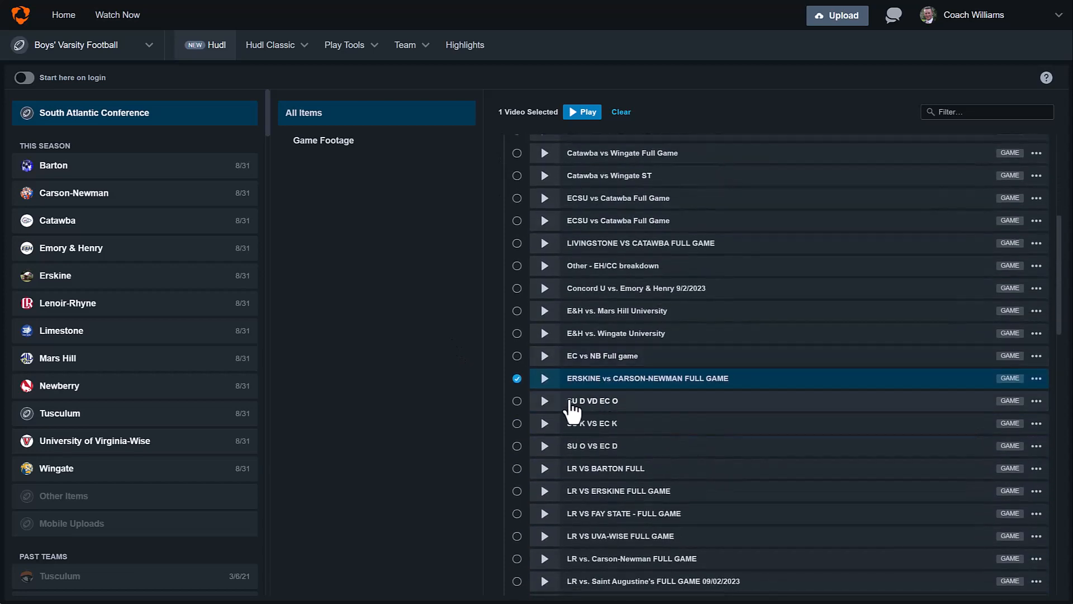
- Play the ERSKINE vs CARSON-NEWMAN FULL GAME video and browse its 147 tagged clips
left_click(545, 380)
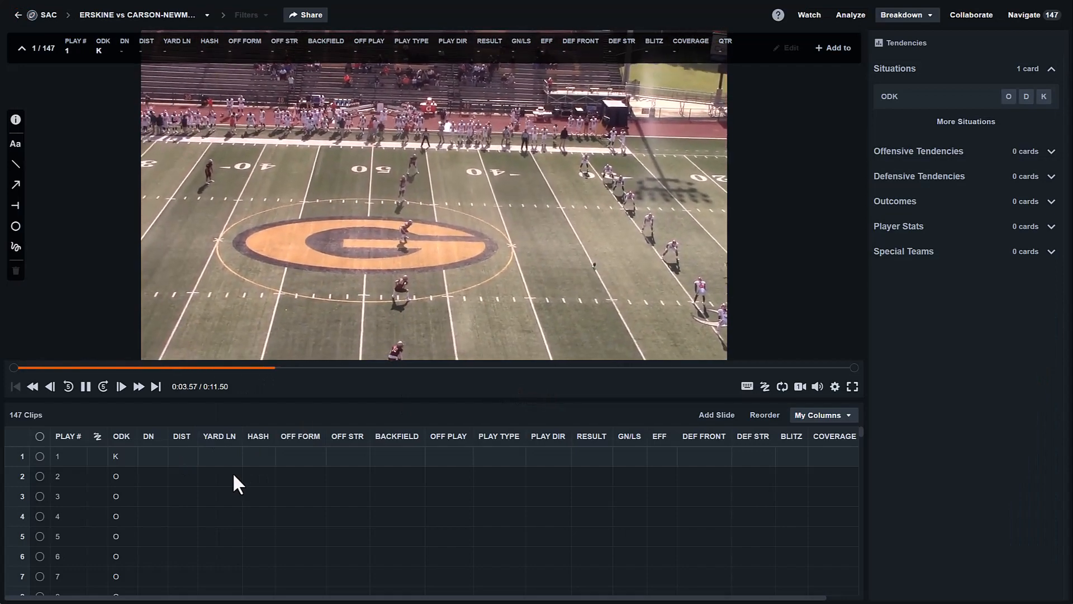
scroll(212, 476, "down", 7)
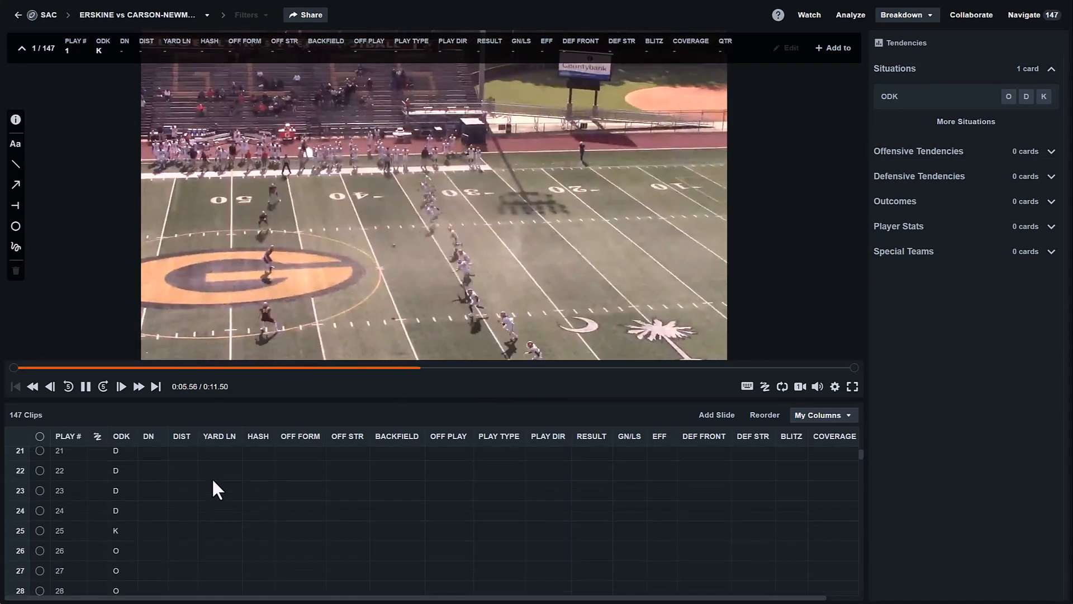
scroll(213, 477, "down", 9)
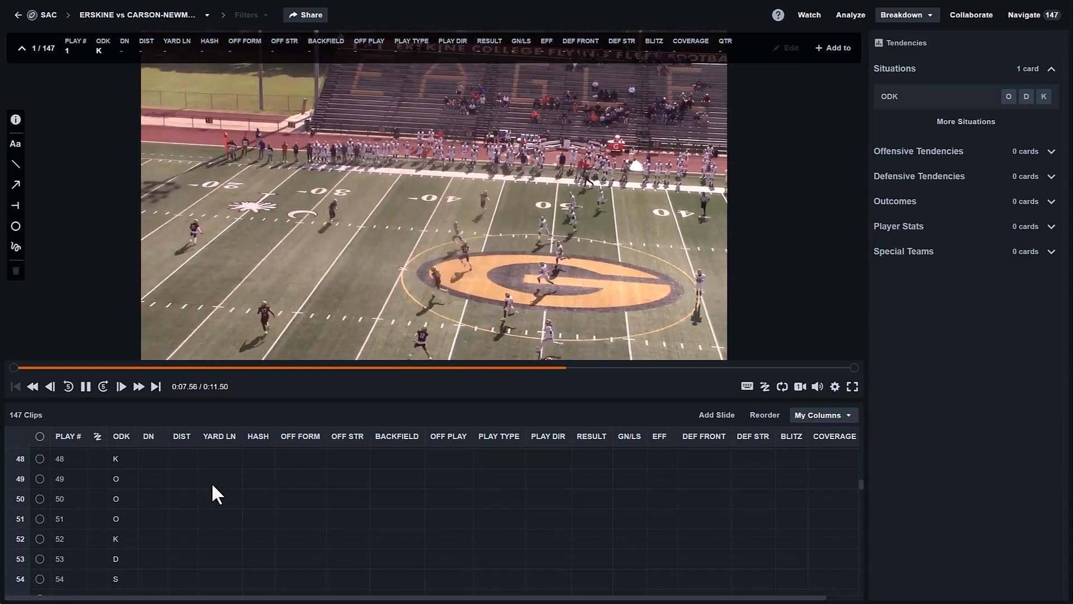
scroll(212, 495, "down", 8)
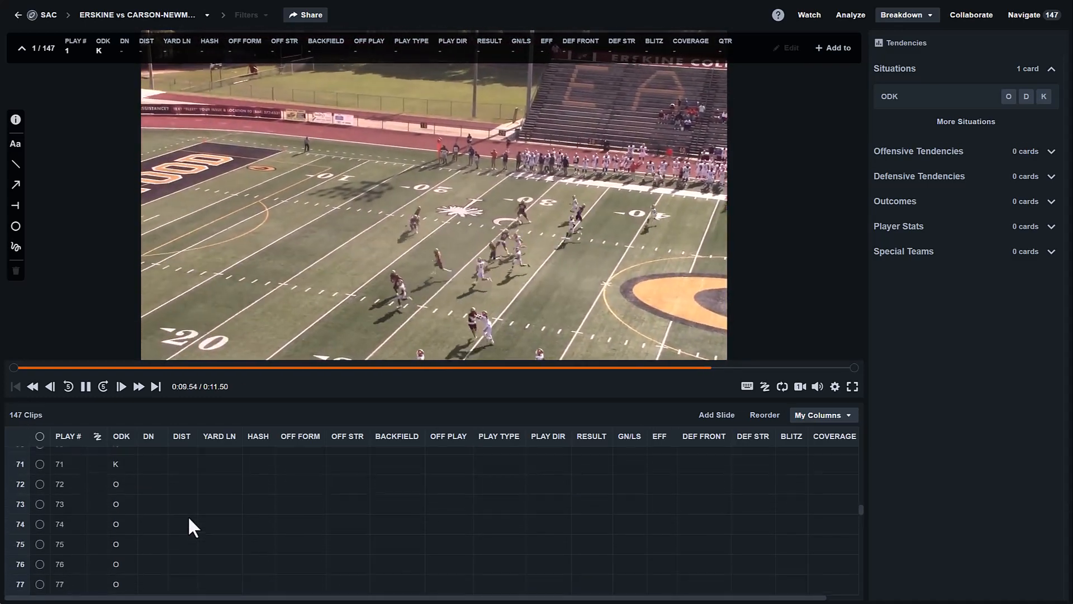
scroll(188, 515, "down", 5)
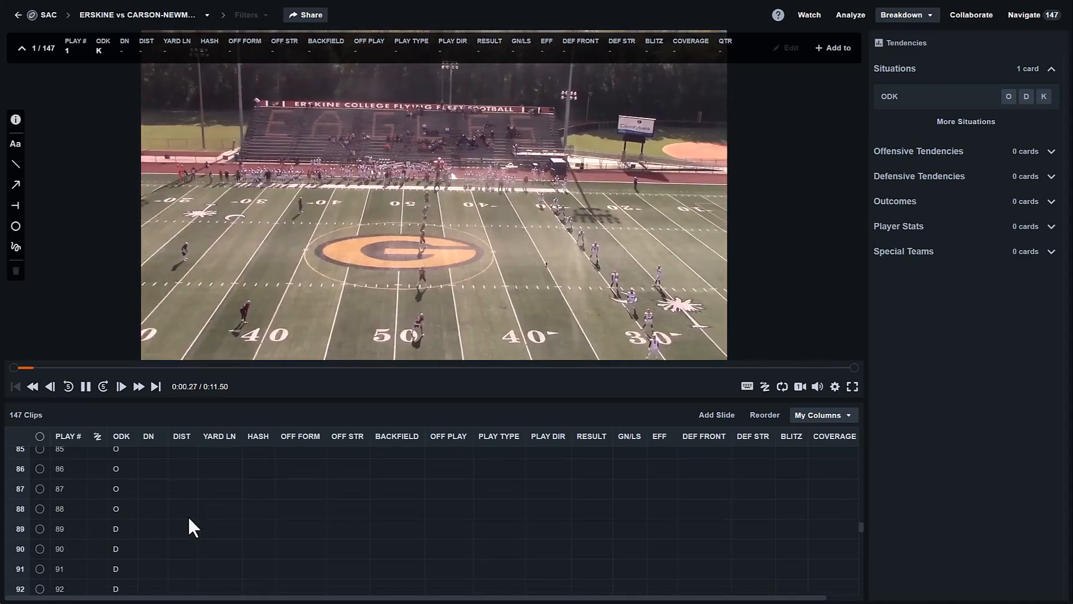
scroll(188, 515, "up", 20)
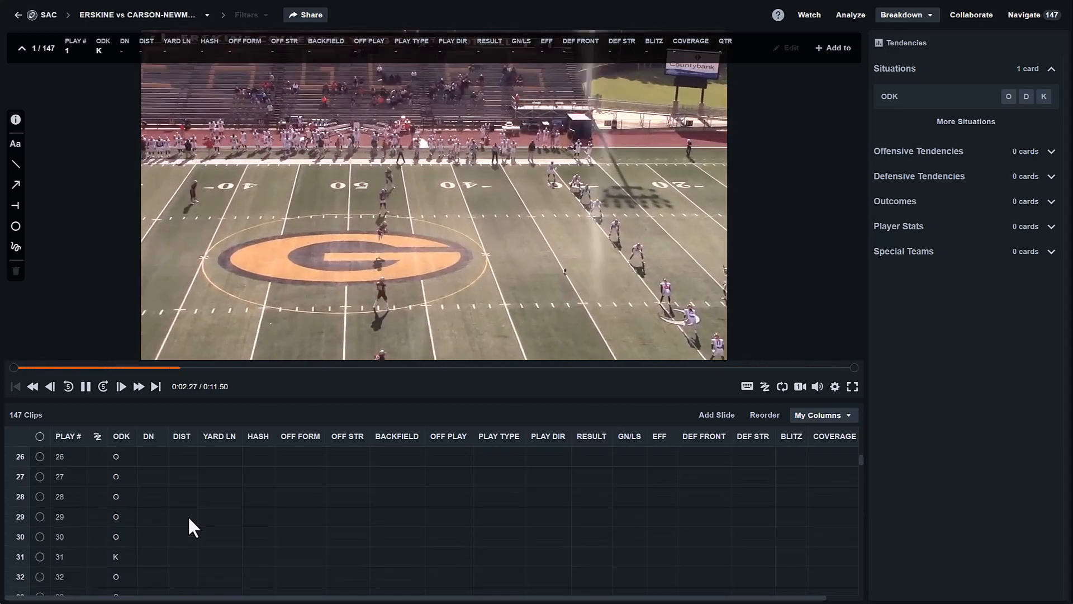
scroll(187, 515, "up", 8)
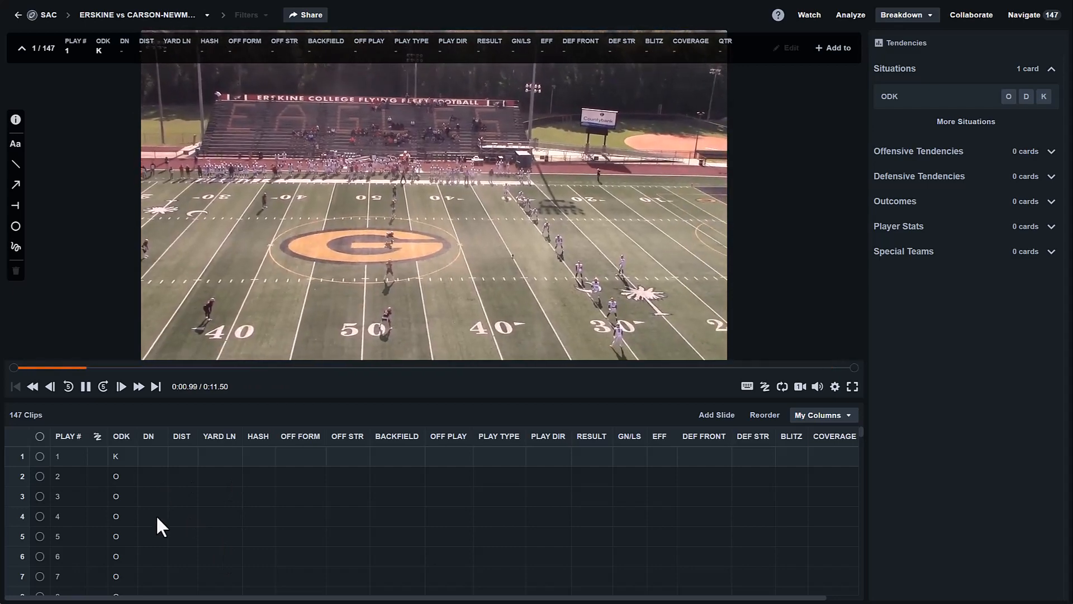
scroll(156, 515, "down", 1)
scroll(156, 514, "down", 4)
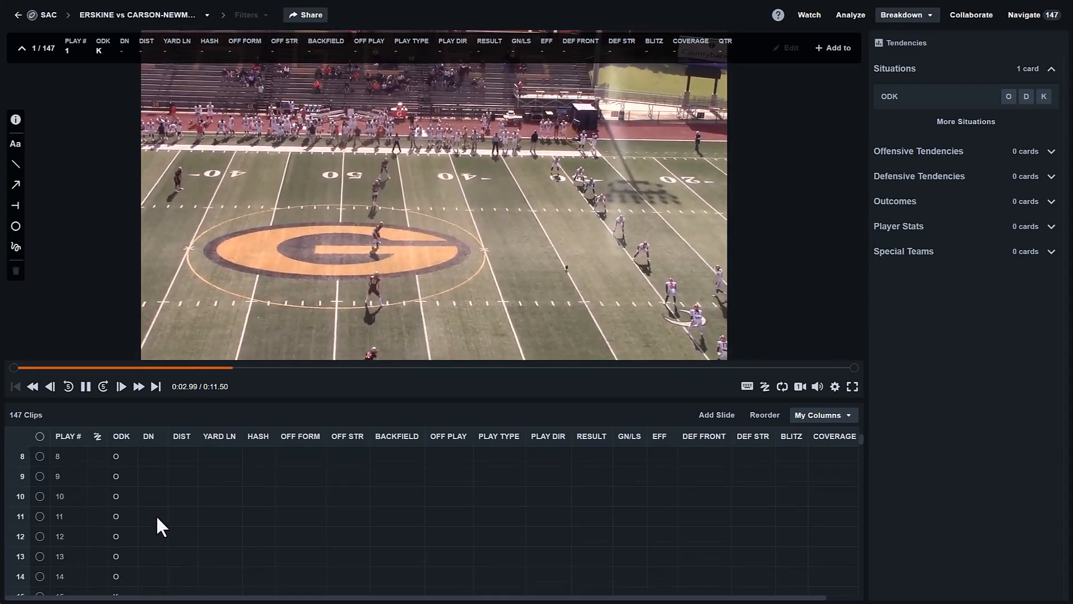
scroll(156, 514, "down", 2)
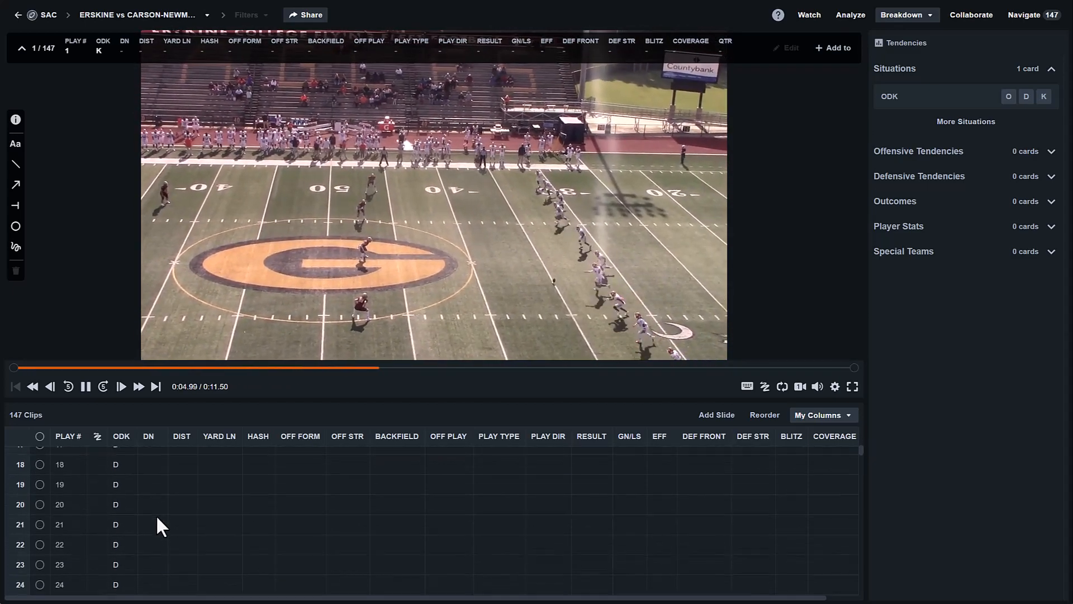
scroll(155, 519, "down", 4)
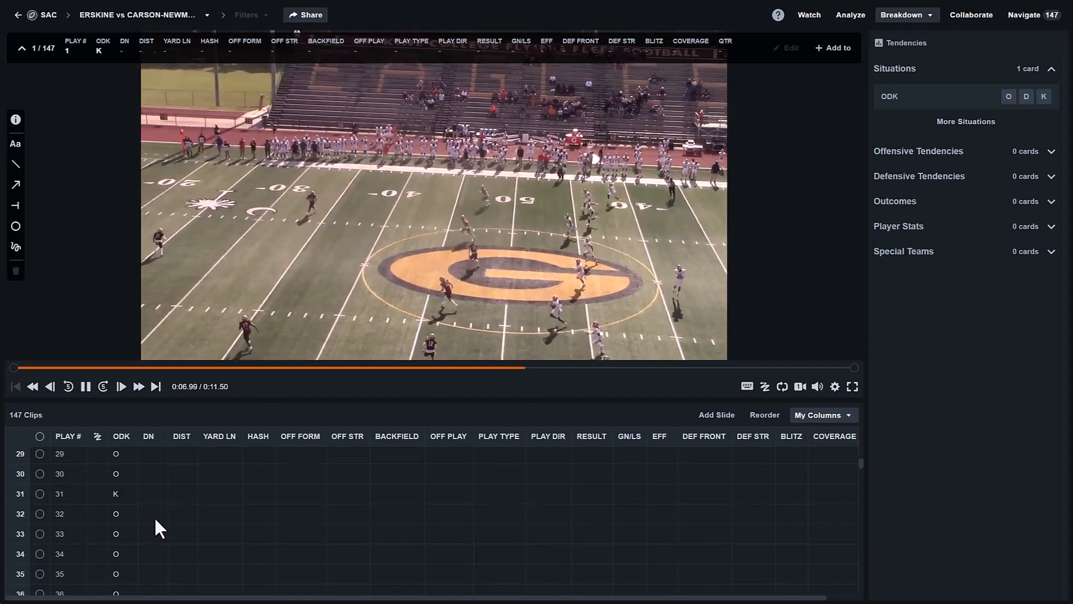
scroll(155, 526, "up", 4)
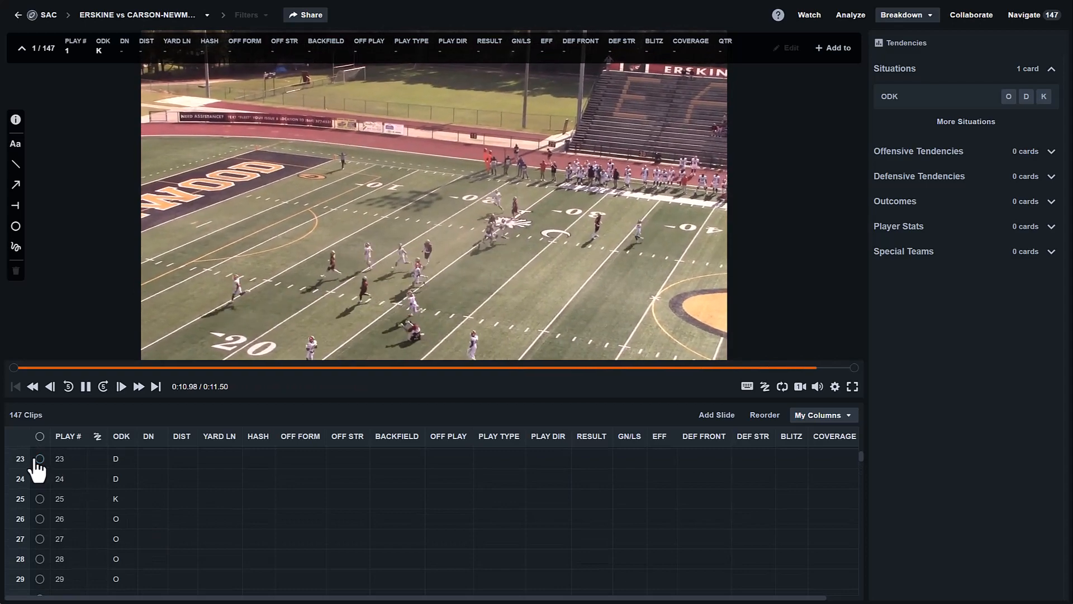
- Add play 23 to the Erskine vs. C-N (TW) playlist and view its 5 clips
left_click(39, 459)
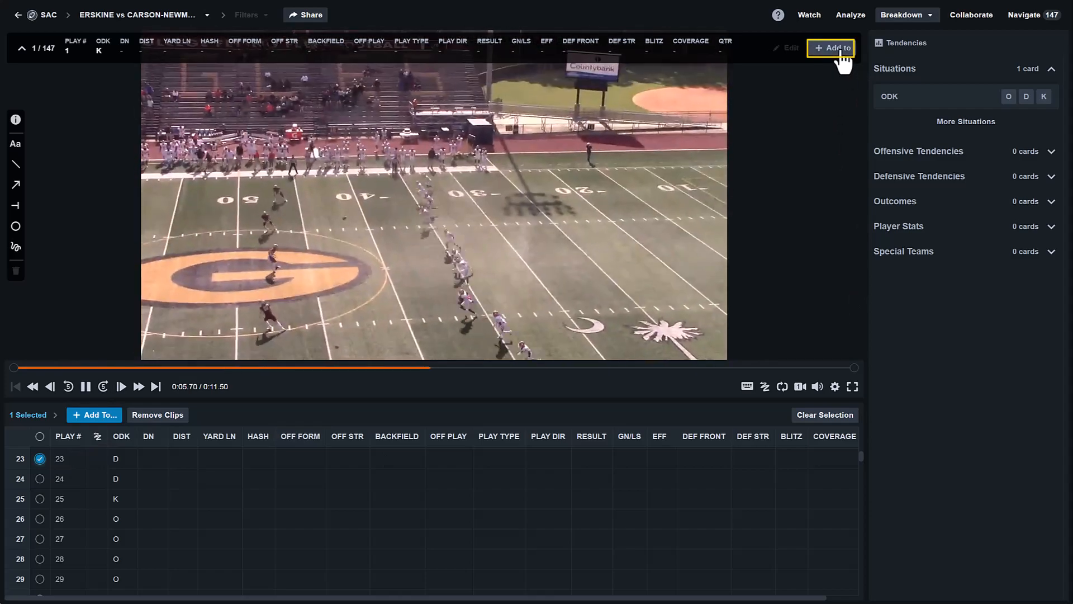
left_click(107, 414)
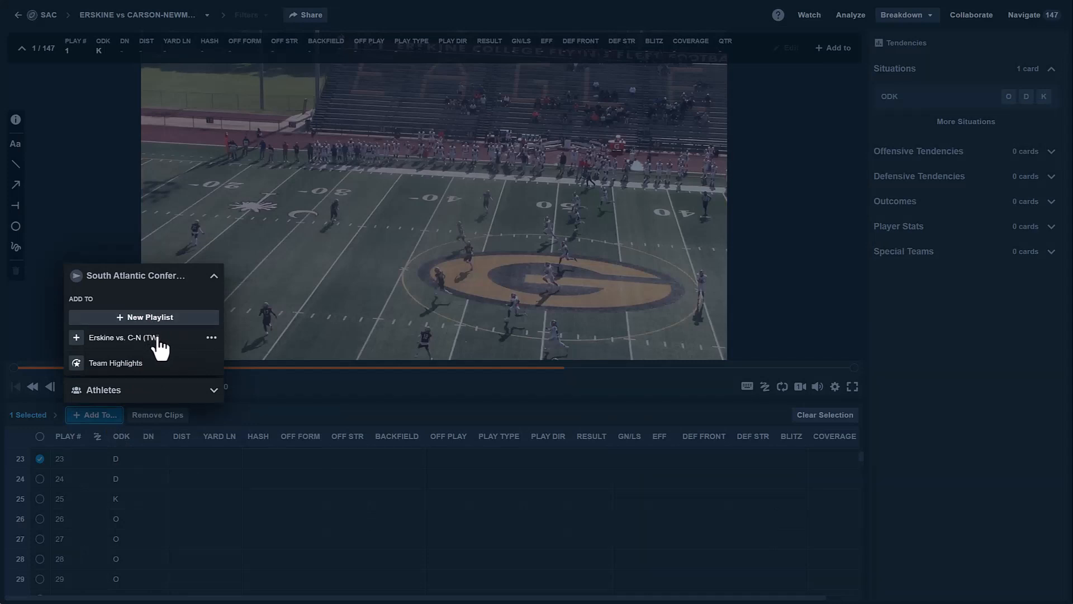
left_click(77, 339)
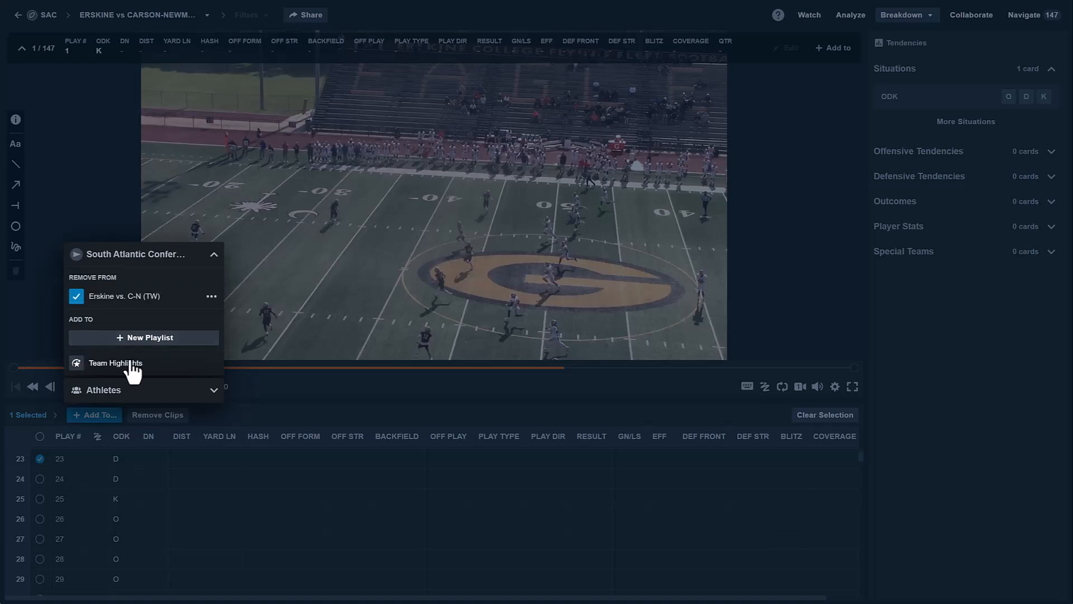
left_click(211, 297)
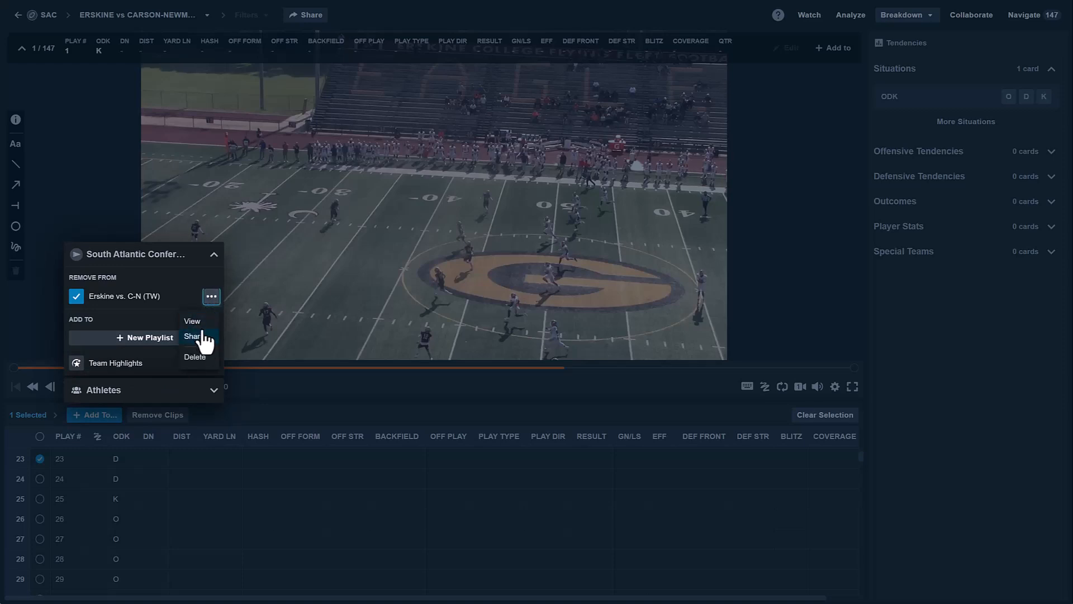
left_click(196, 323)
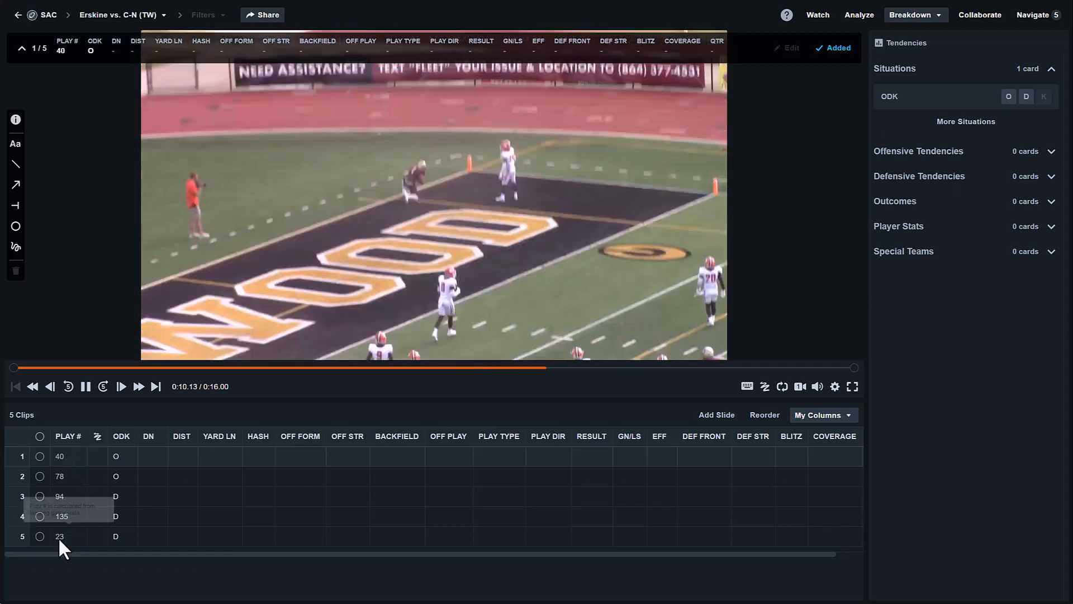
- Sort the playlist clips by ascending play number and open the Share dialog
left_click(71, 440)
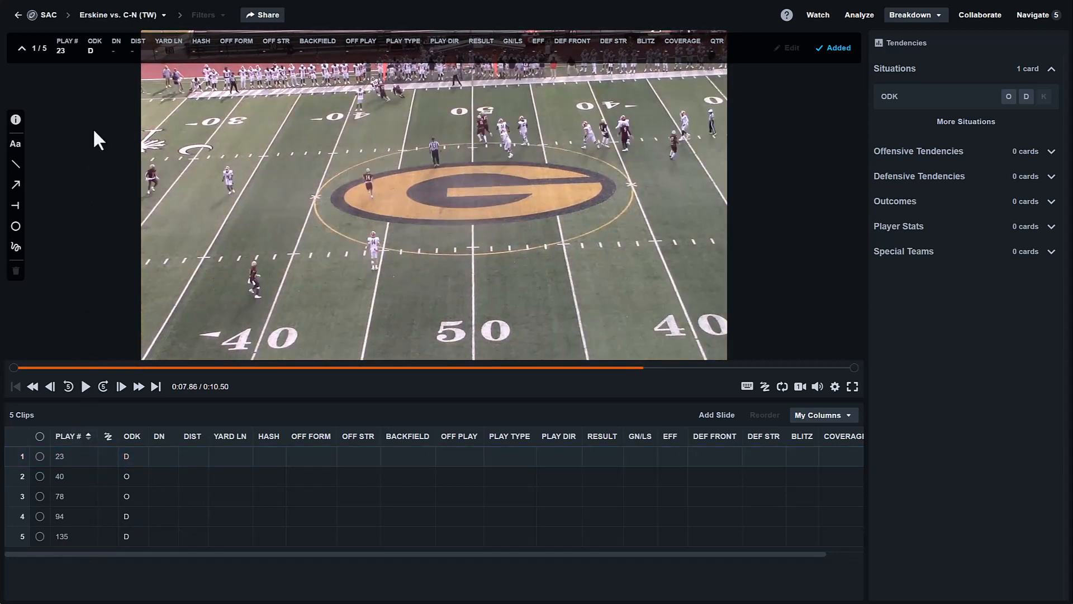
left_click(268, 22)
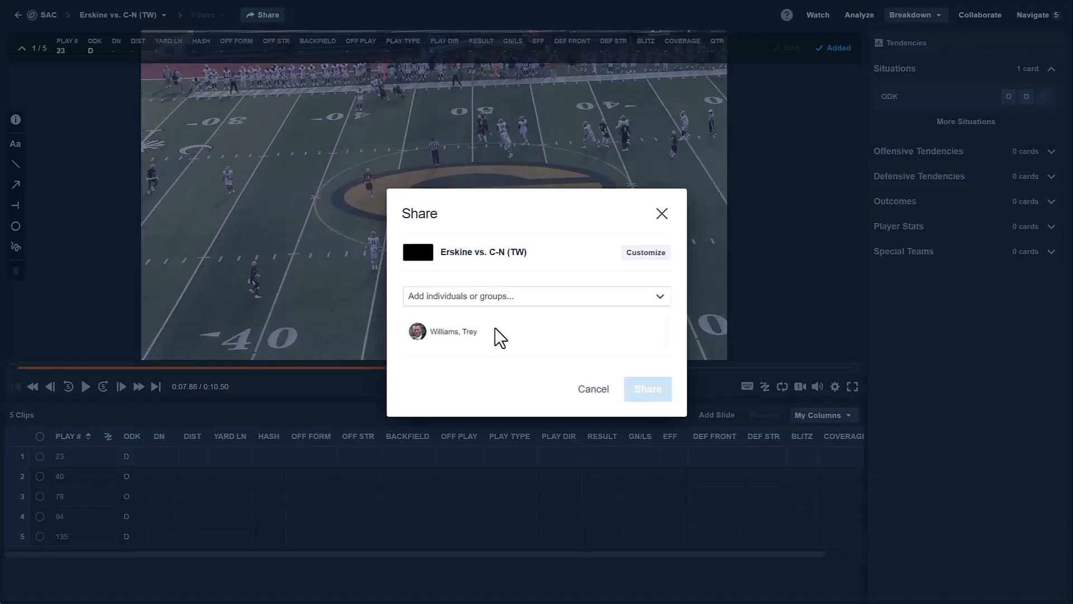
- Browse share recipients and begin a comment, then close the Share dialog without sharing
left_click(533, 302)
scroll(523, 341, "down", 2)
scroll(524, 345, "down", 5)
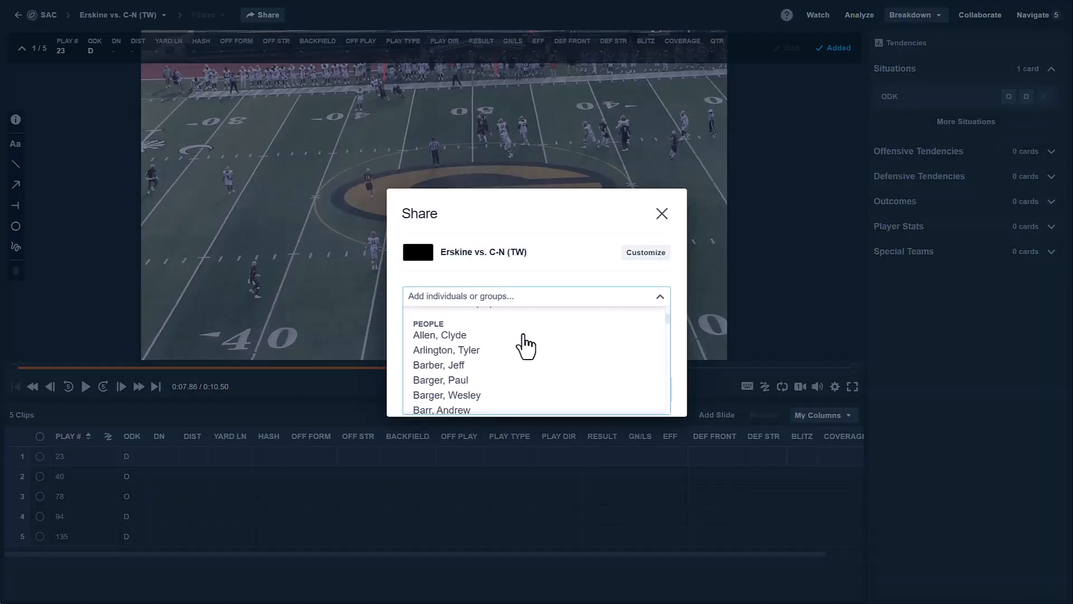
scroll(486, 350, "down", 5)
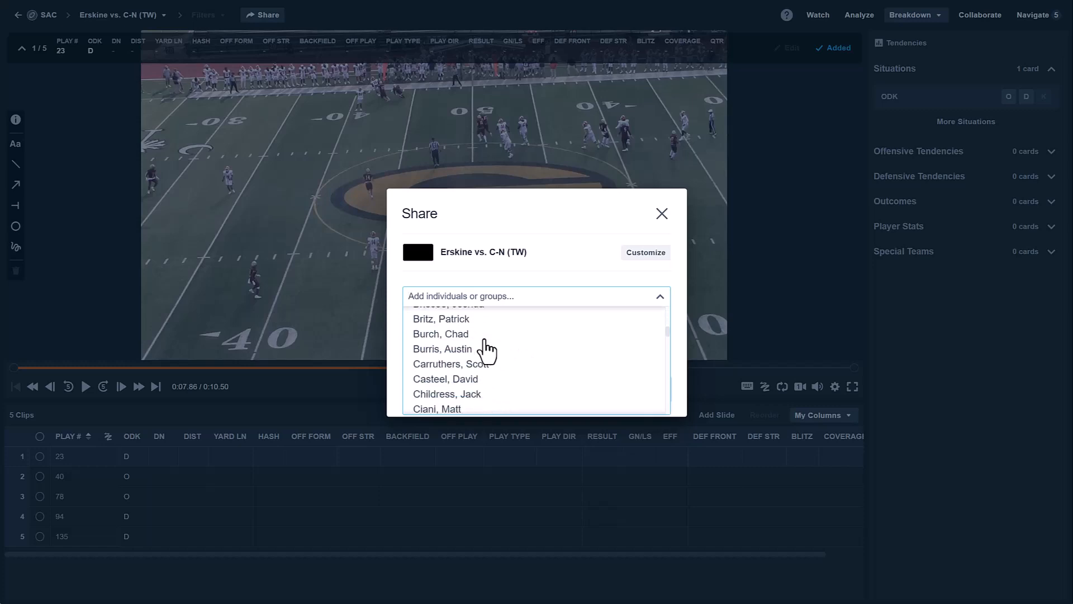
scroll(484, 350, "up", 5)
left_click(447, 352)
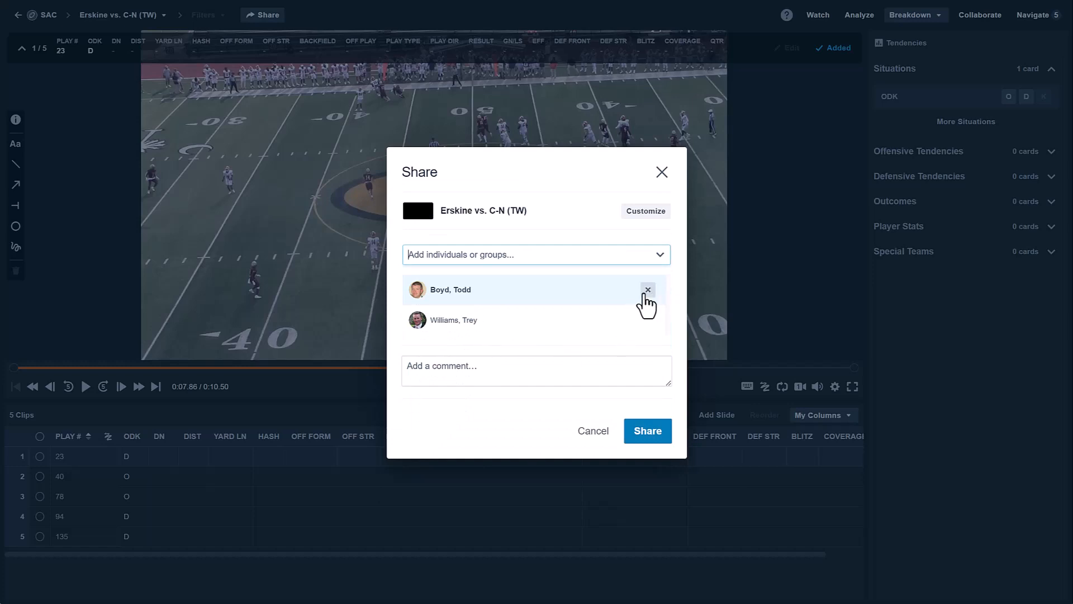
left_click(510, 372)
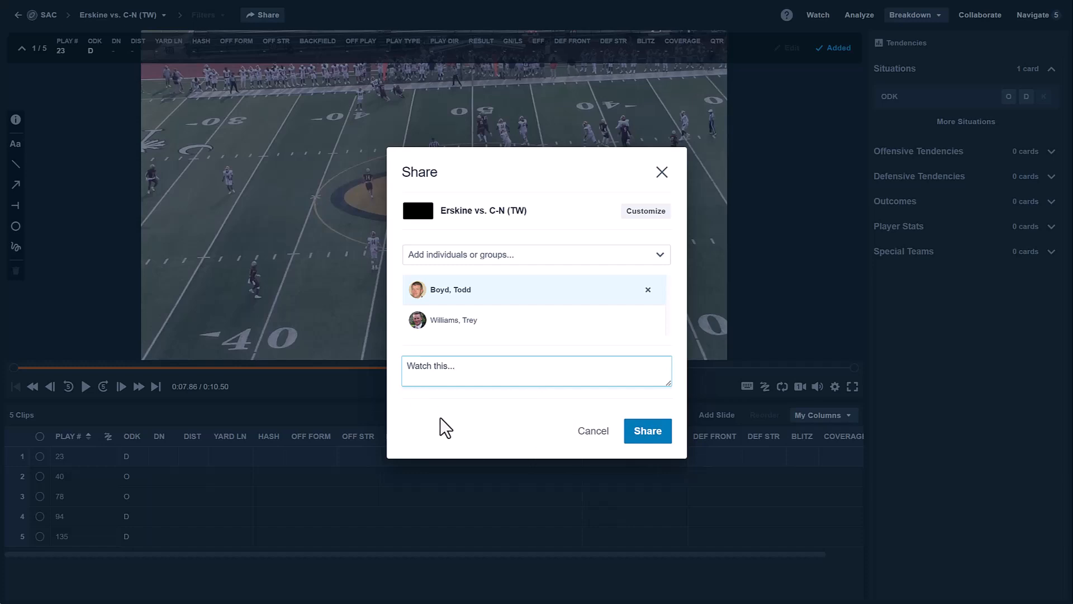
left_click(662, 172)
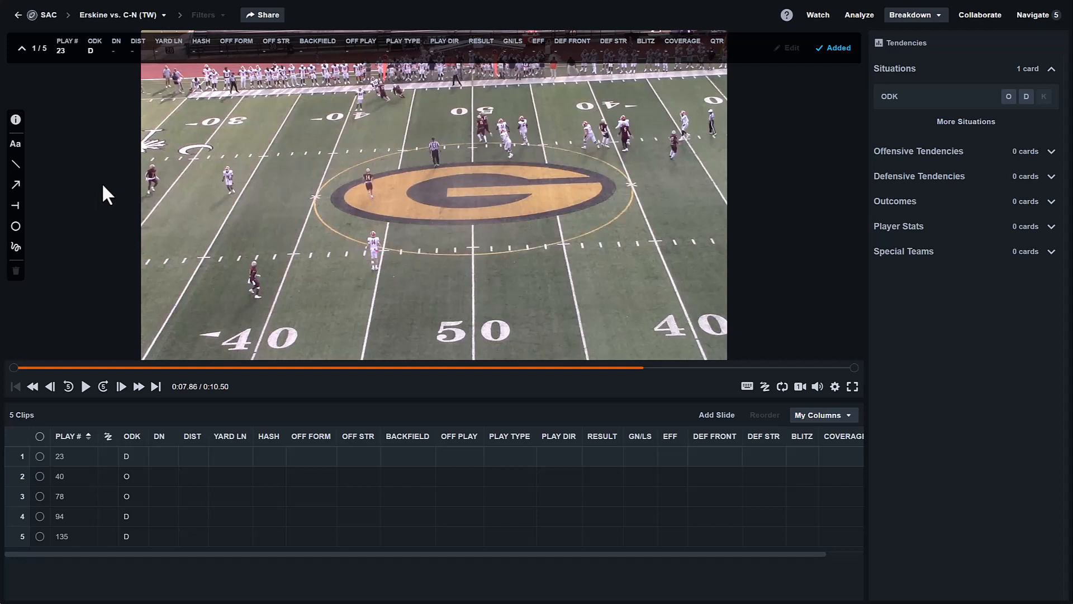
- Load the ERSKINE vs CARSON-NEWMAN FULL GAME footage from the Hudl Classic library and pause it
left_click(17, 15)
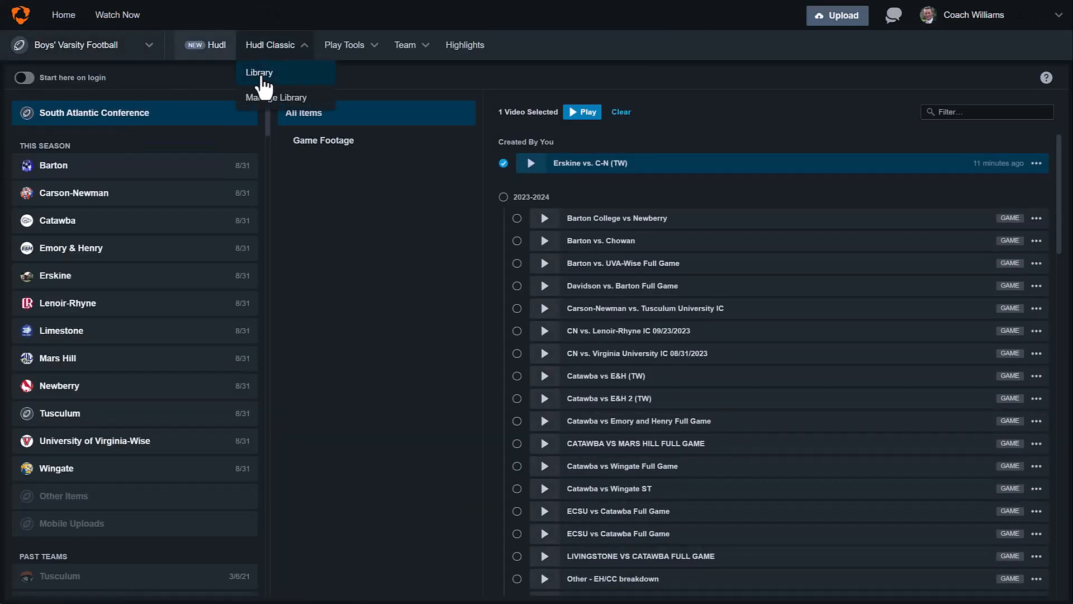
left_click(259, 76)
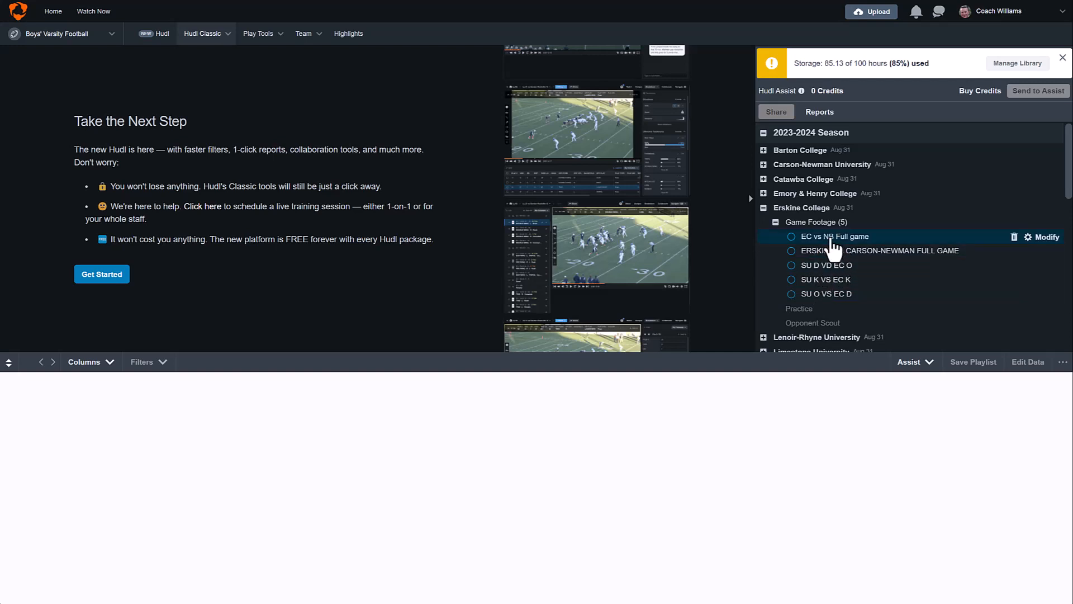
left_click(800, 252)
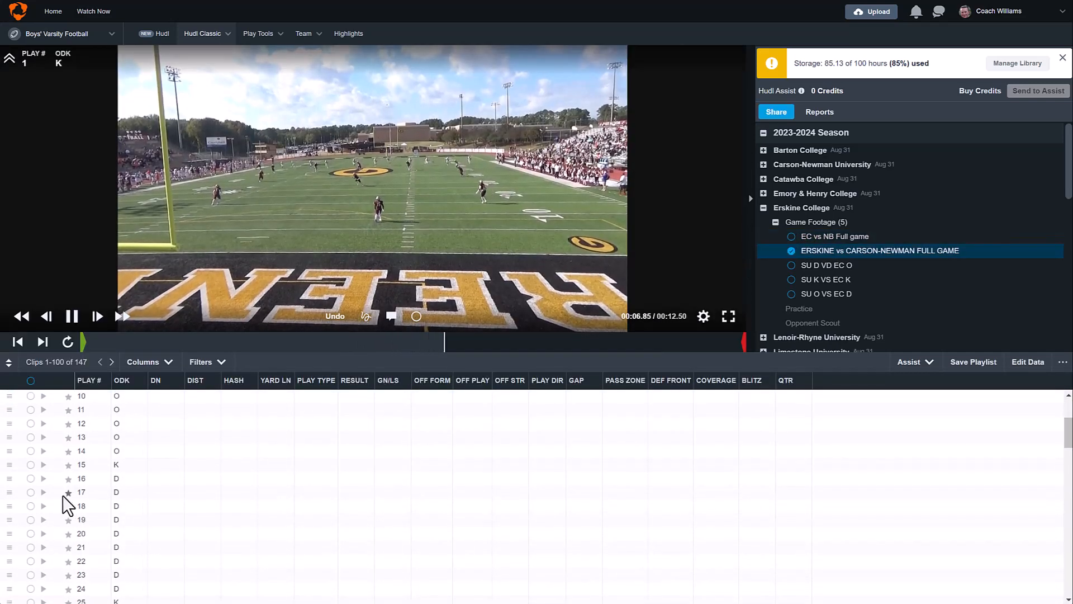
scroll(62, 506, "down", 3)
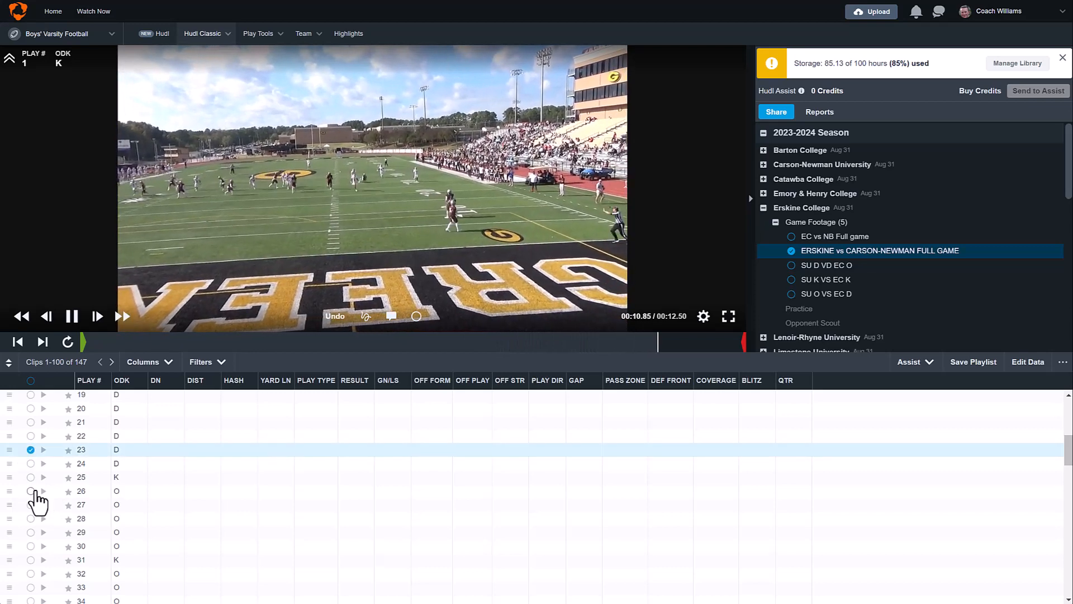
scroll(36, 499, "down", 3)
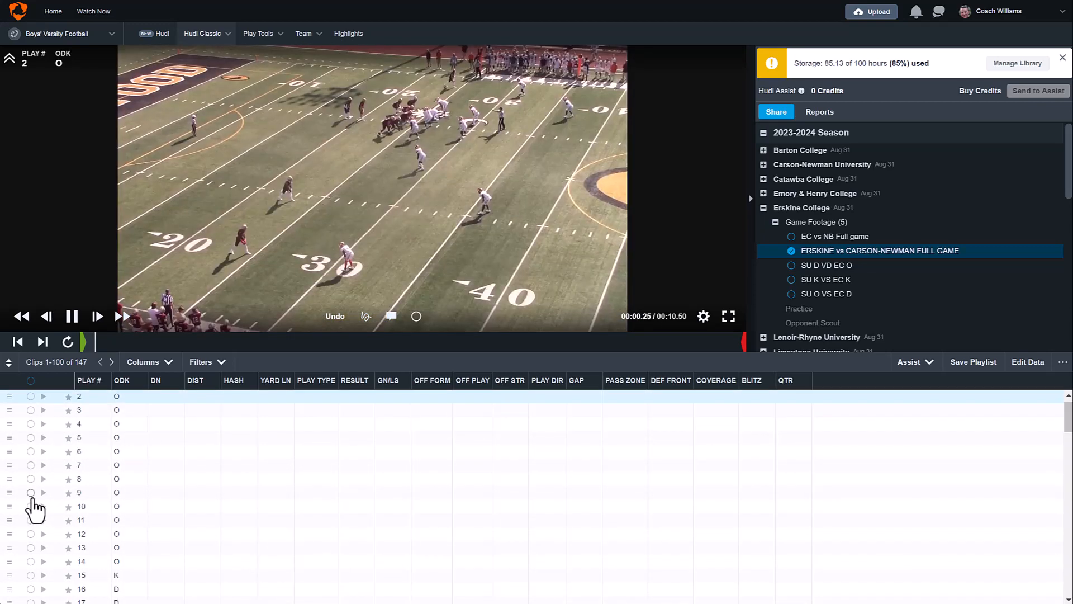
scroll(33, 520, "down", 6)
scroll(33, 530, "down", 2)
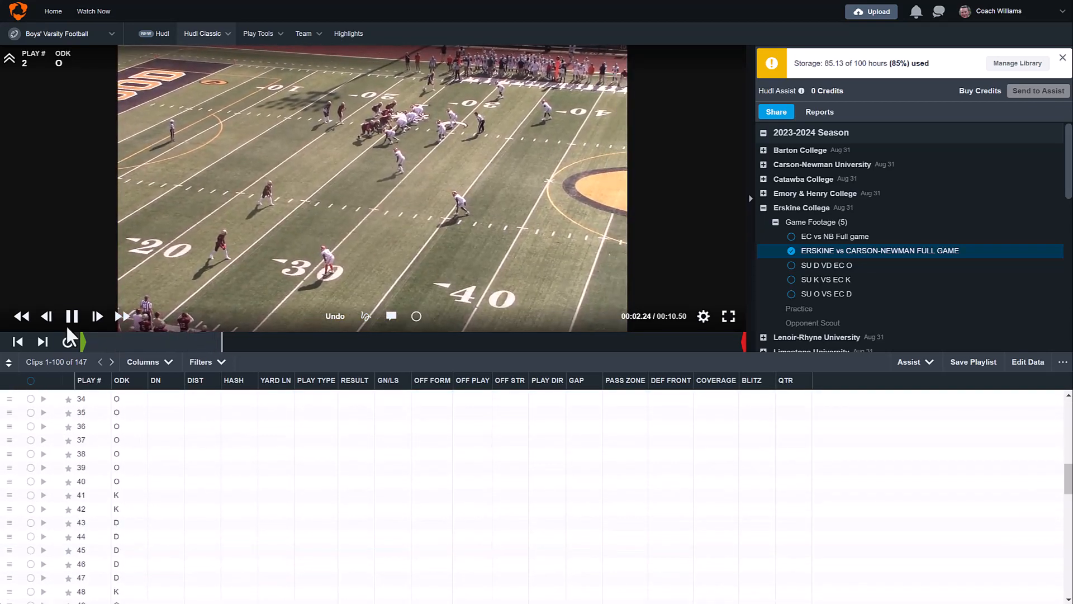
left_click(71, 318)
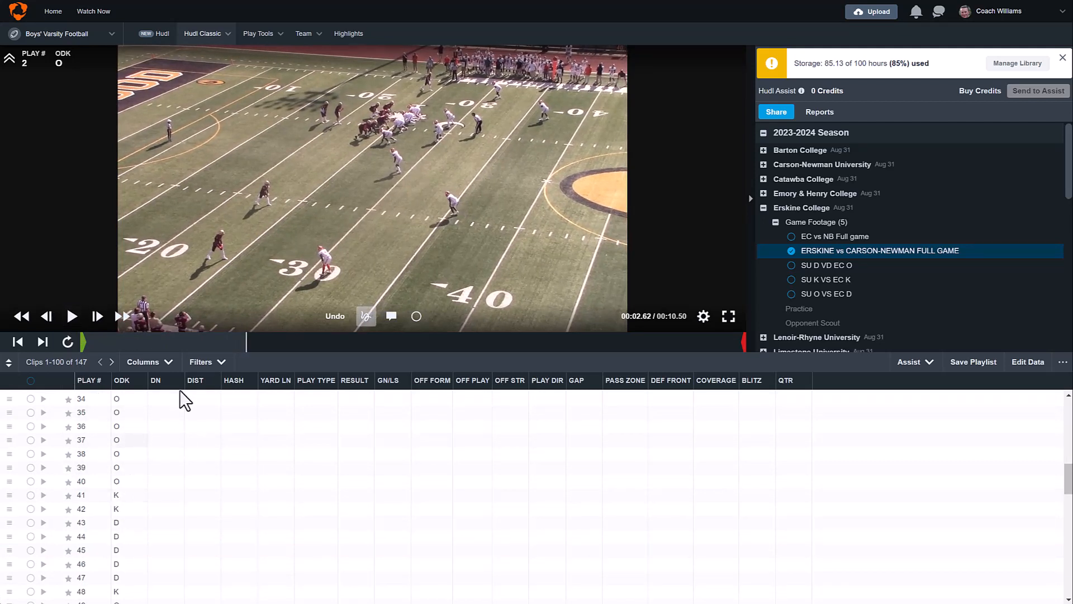
- Tick plays 78, 94 and 135 across the clip pages and bring up Save Playlist
scroll(120, 458, "down", 1)
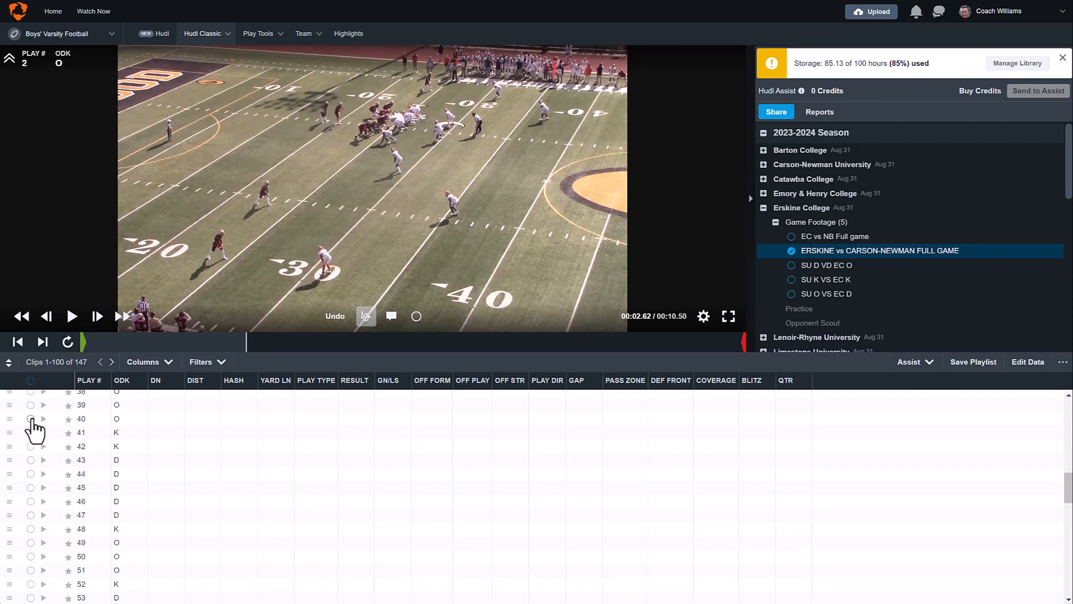
scroll(32, 469, "down", 1)
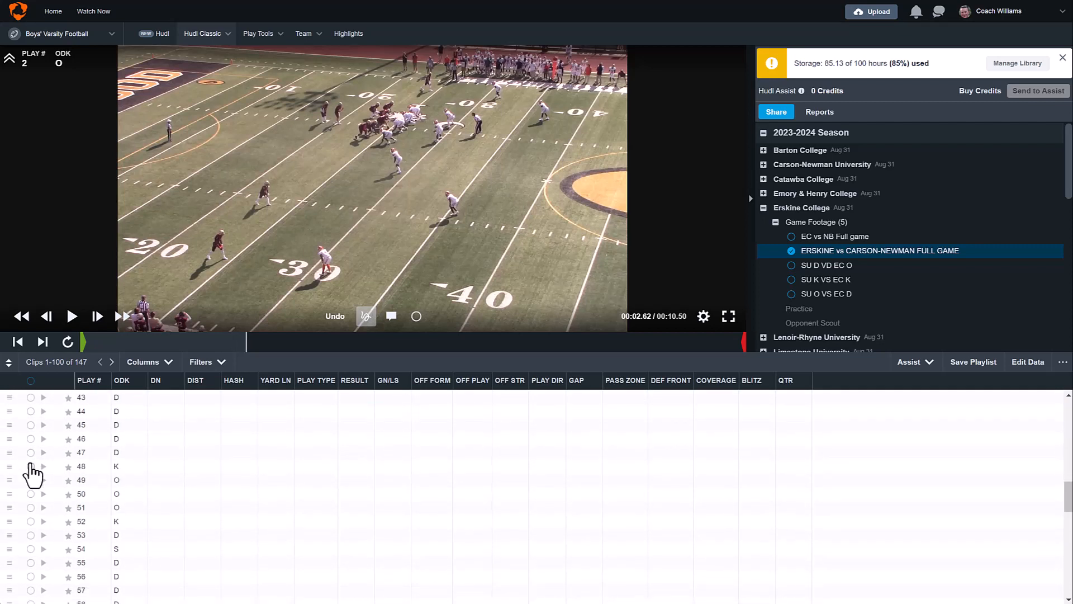
scroll(24, 483, "down", 4)
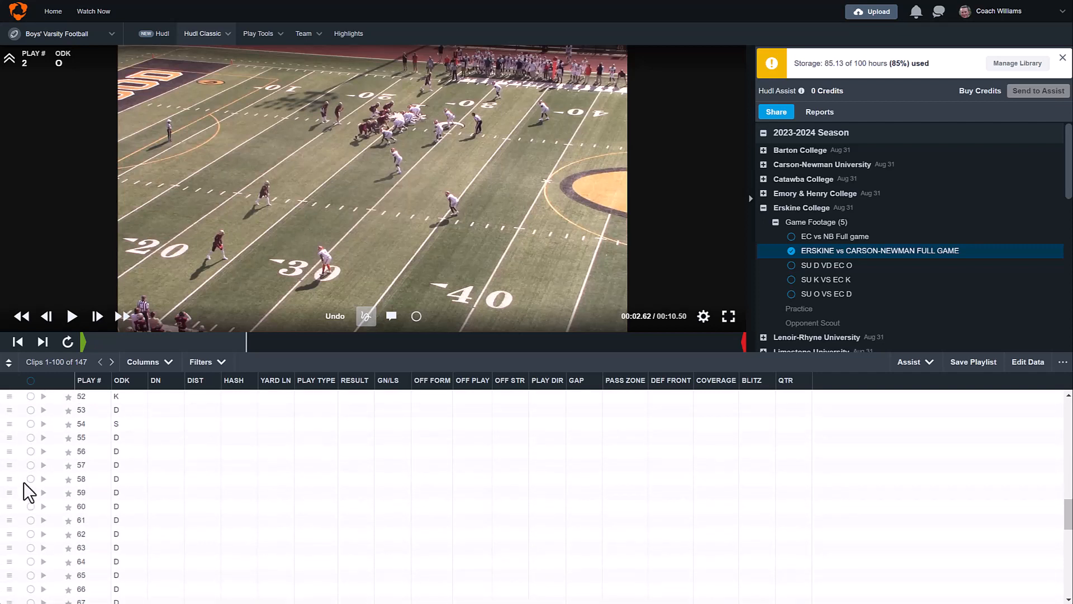
scroll(24, 503, "down", 1)
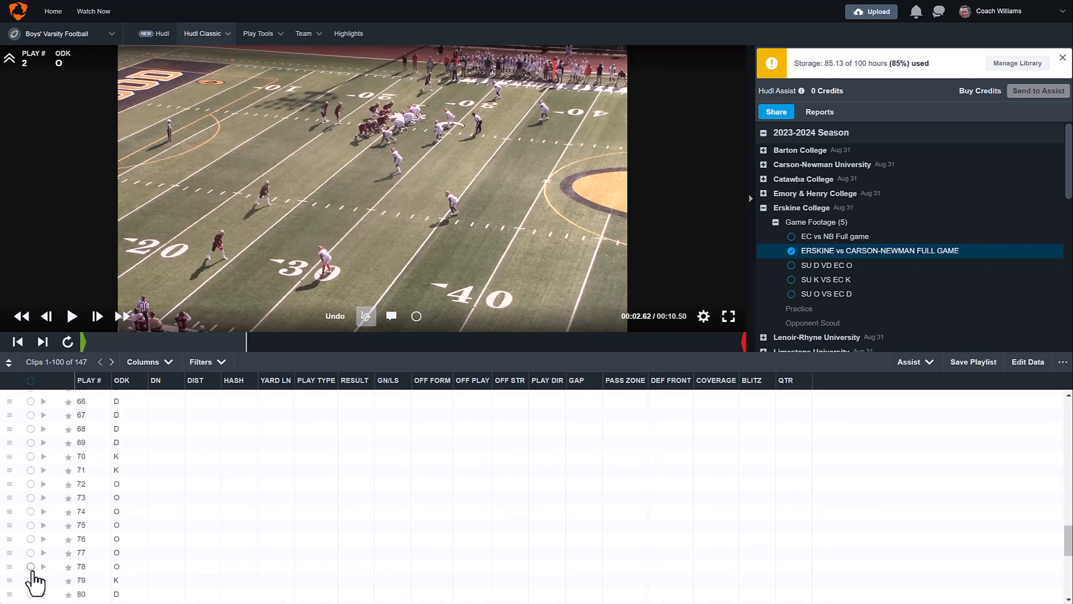
left_click(30, 566)
scroll(88, 543, "down", 5)
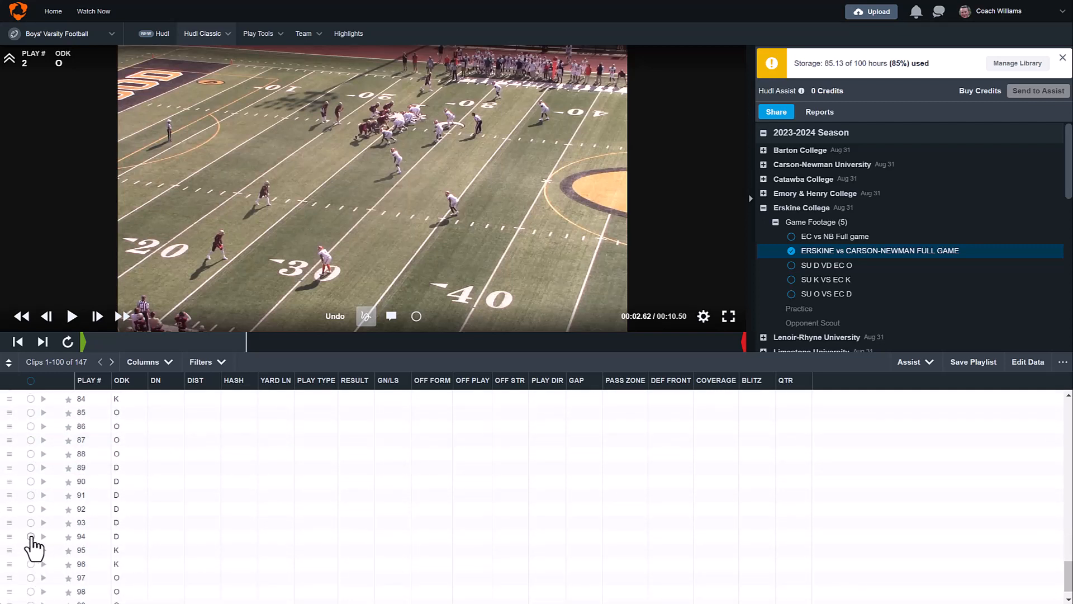
left_click(30, 536)
scroll(106, 554, "down", 1)
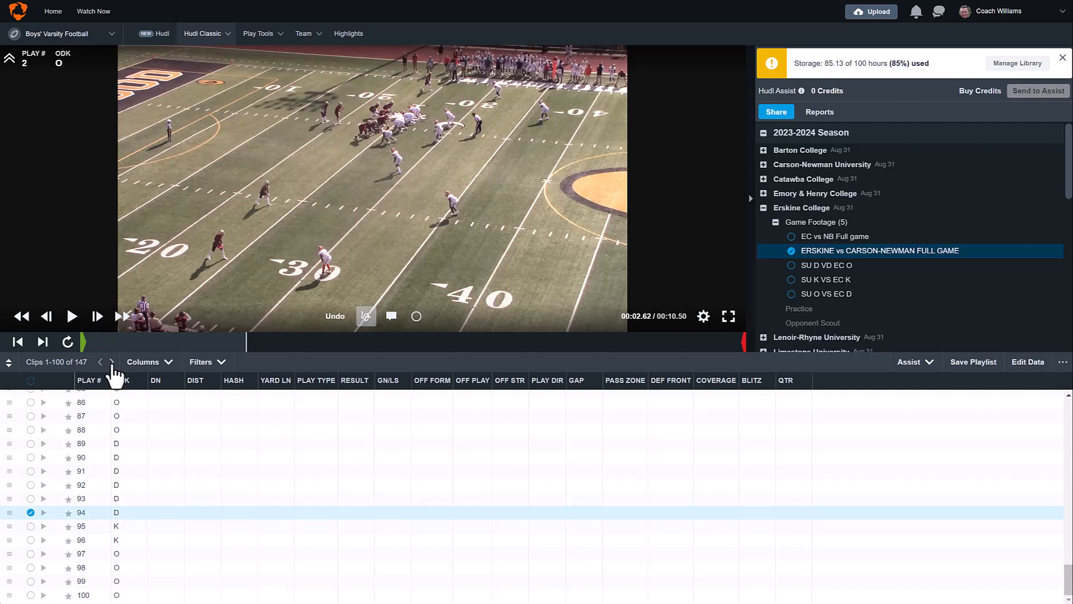
left_click(112, 362)
scroll(96, 442, "down", 5)
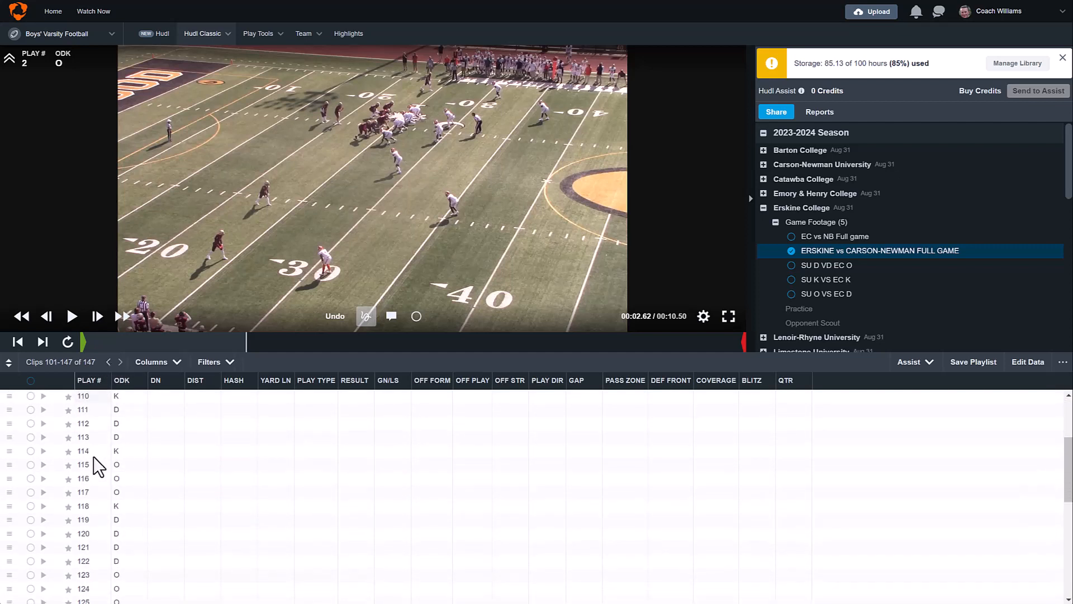
scroll(96, 466, "down", 4)
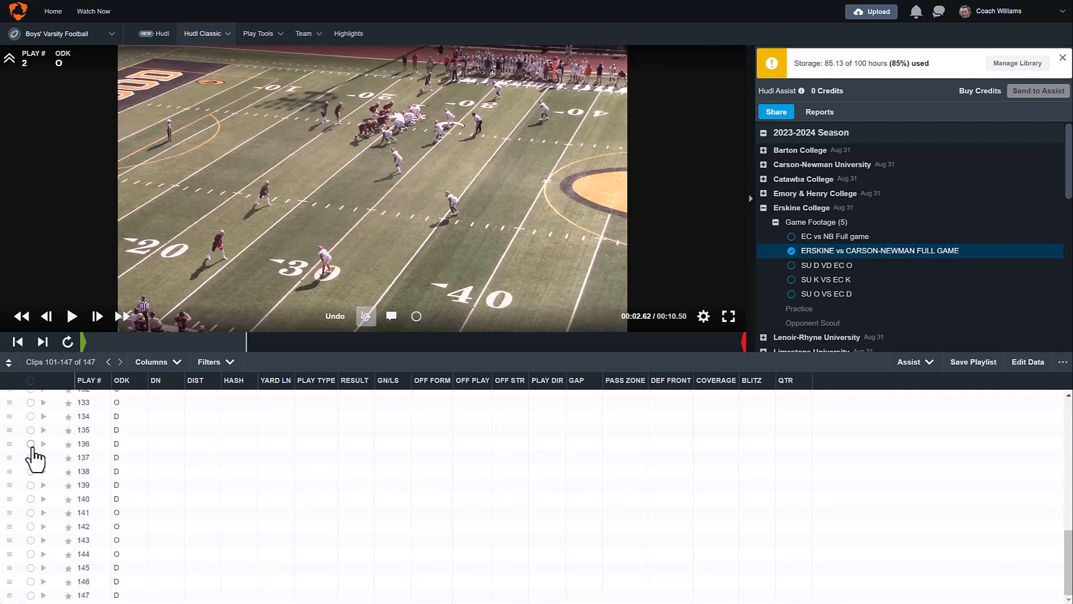
left_click(30, 431)
scroll(235, 486, "up", 3)
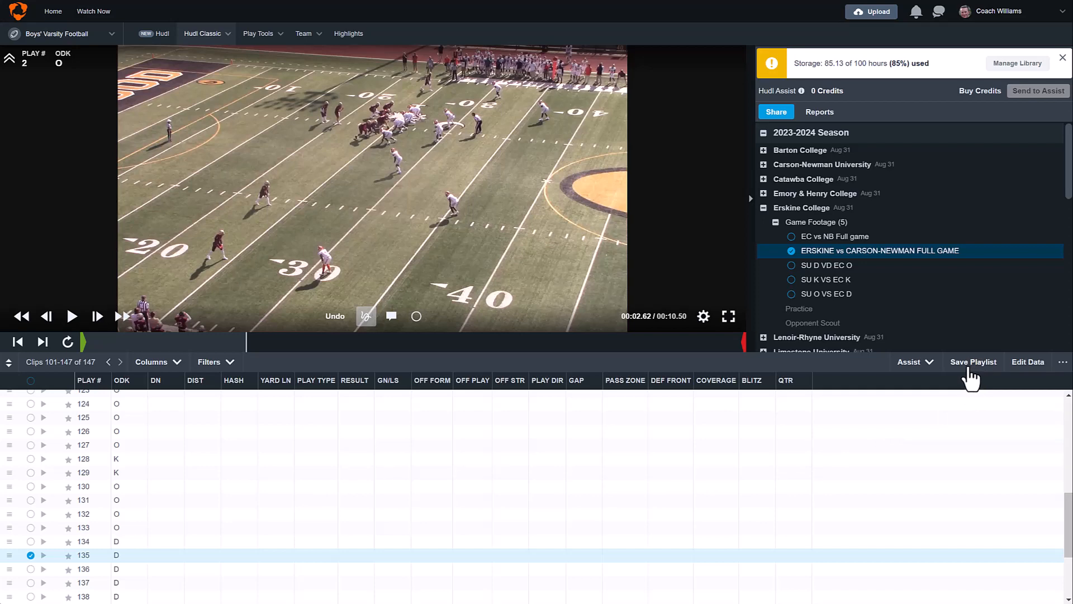
left_click(969, 369)
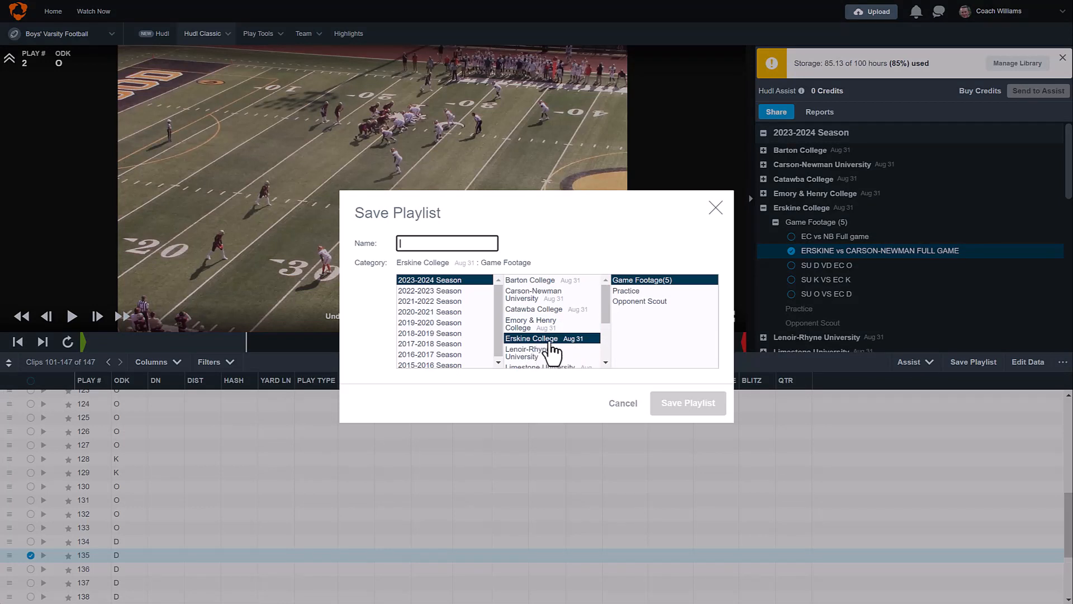
- Save the playlist as 'Erskine vs. C-N (TW) 2' under Erskine College › Game Footage
left_click(433, 245)
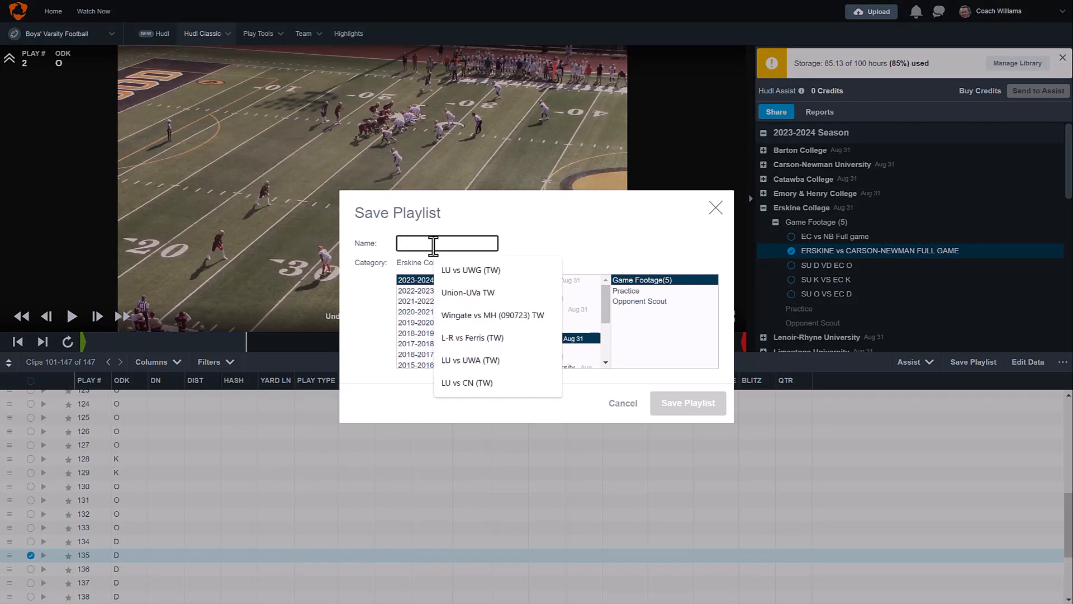
type("Erskin")
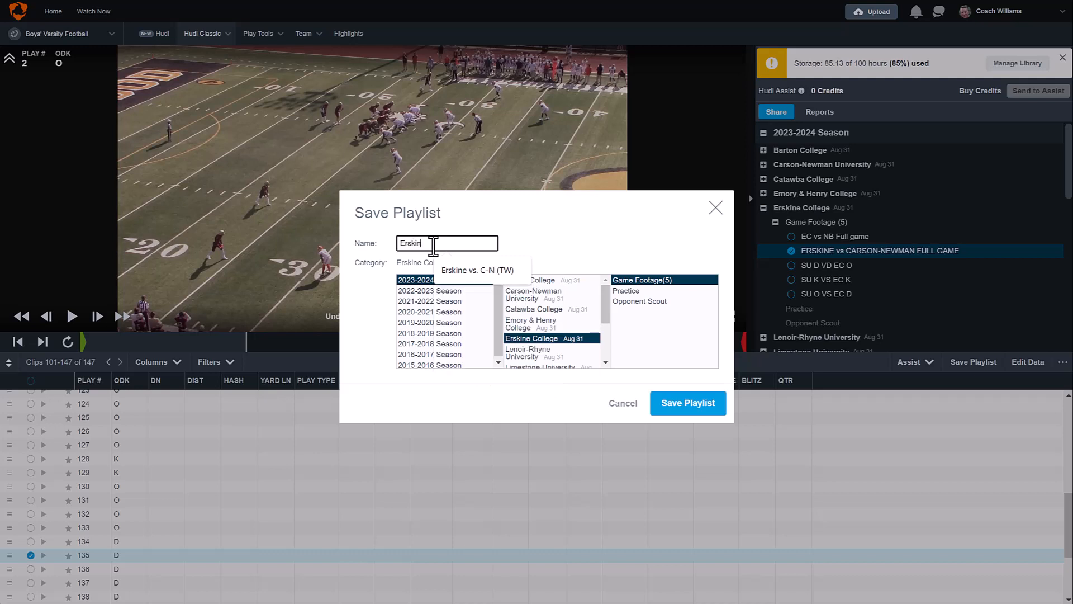
left_click(500, 271)
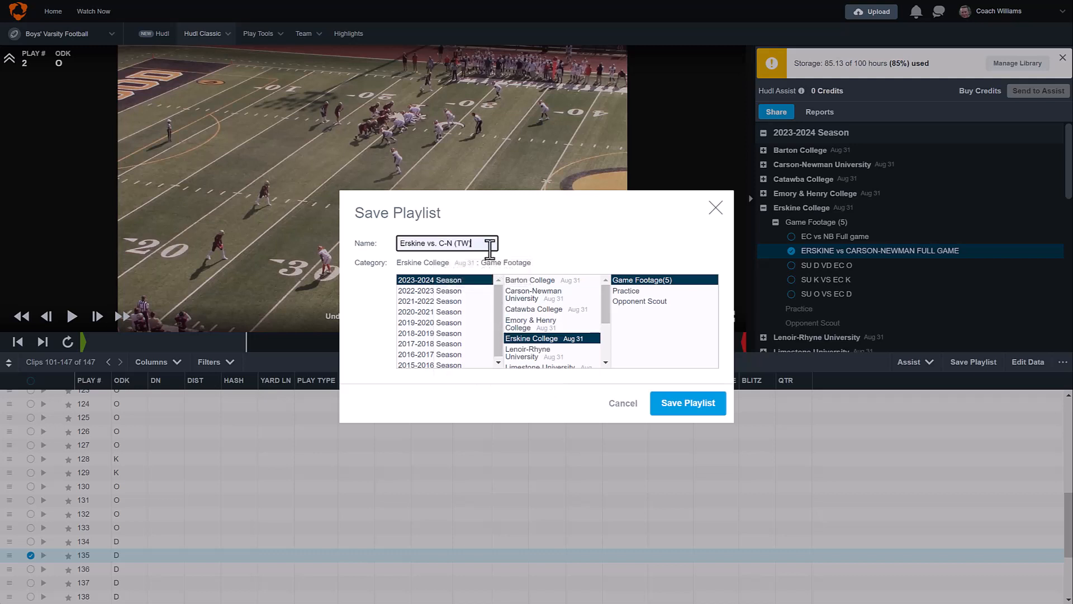
type("2")
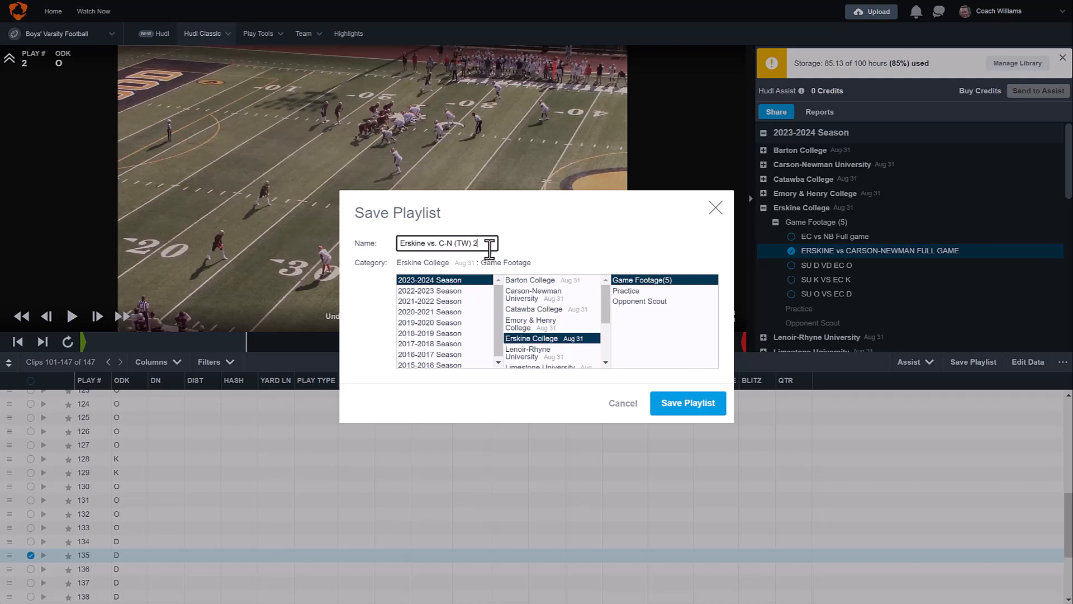
left_click(542, 235)
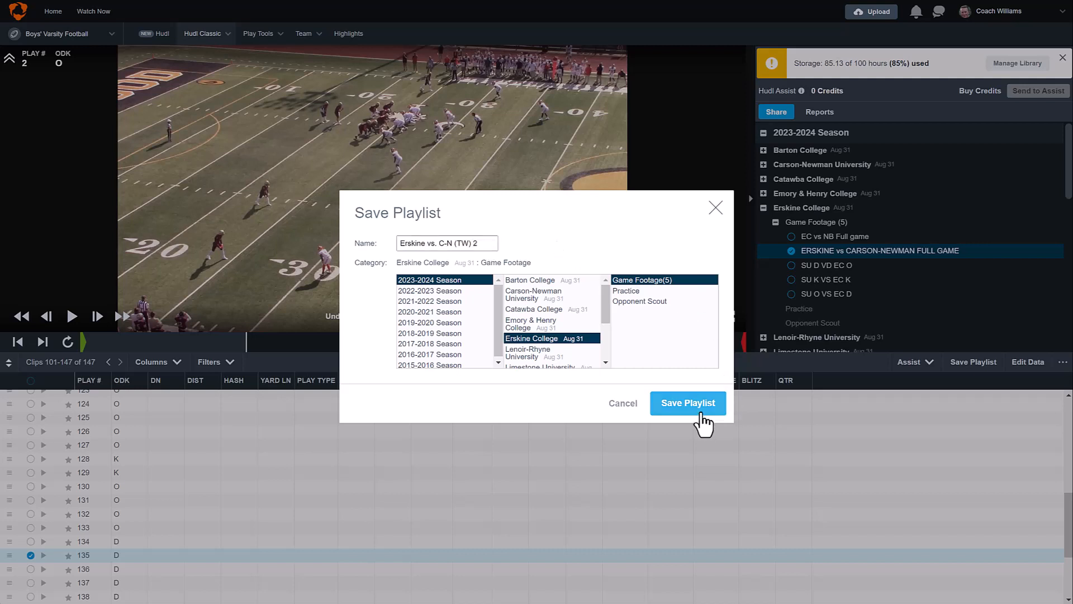
left_click(693, 412)
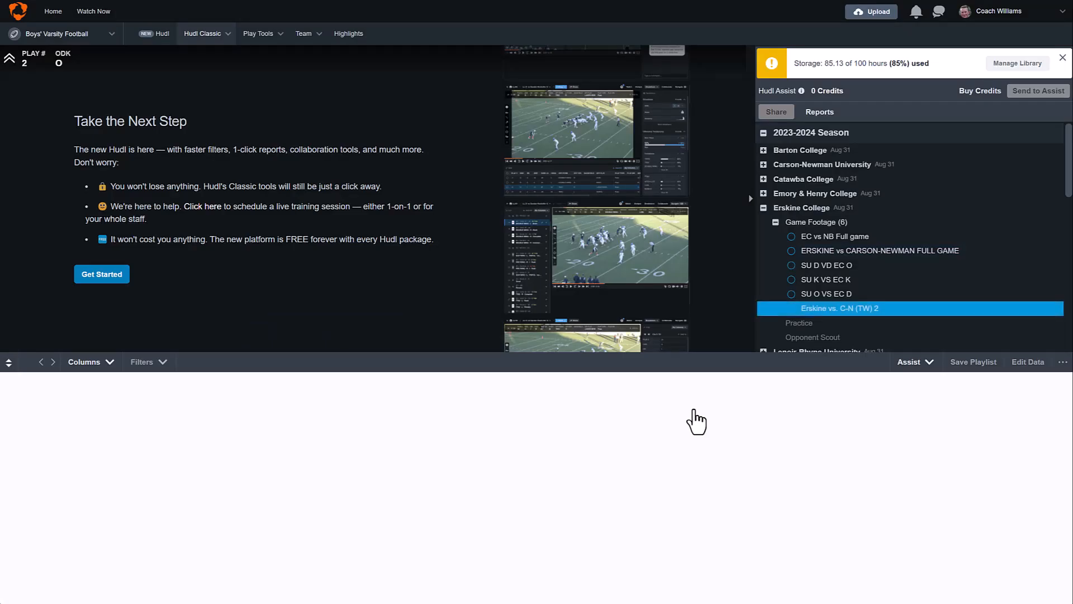
- Go to Manage Library from the Hudl Classic menu
mouse_move(838, 316)
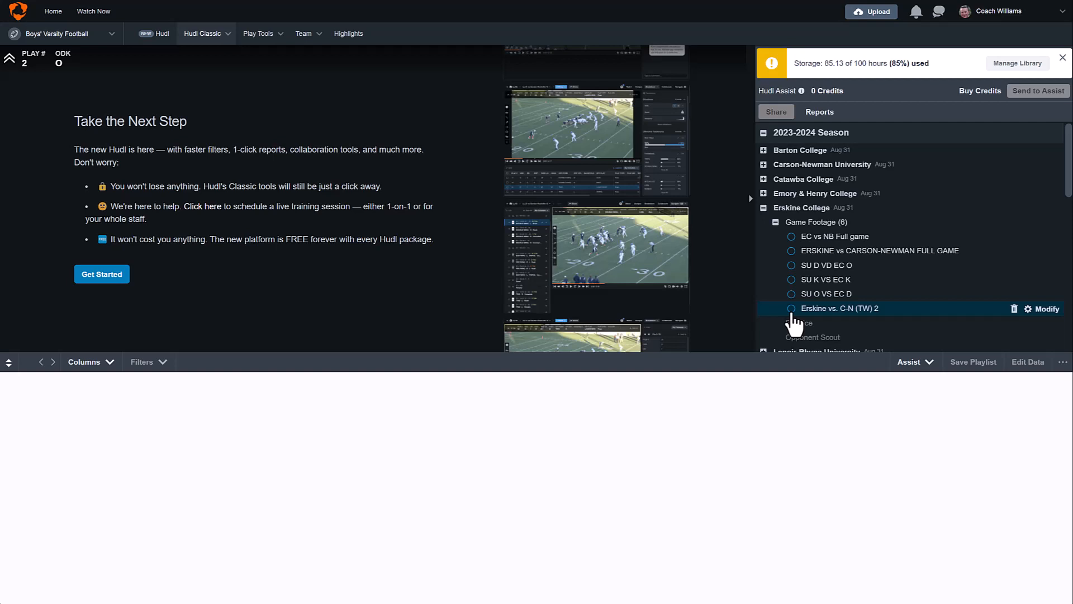
mouse_move(226, 47)
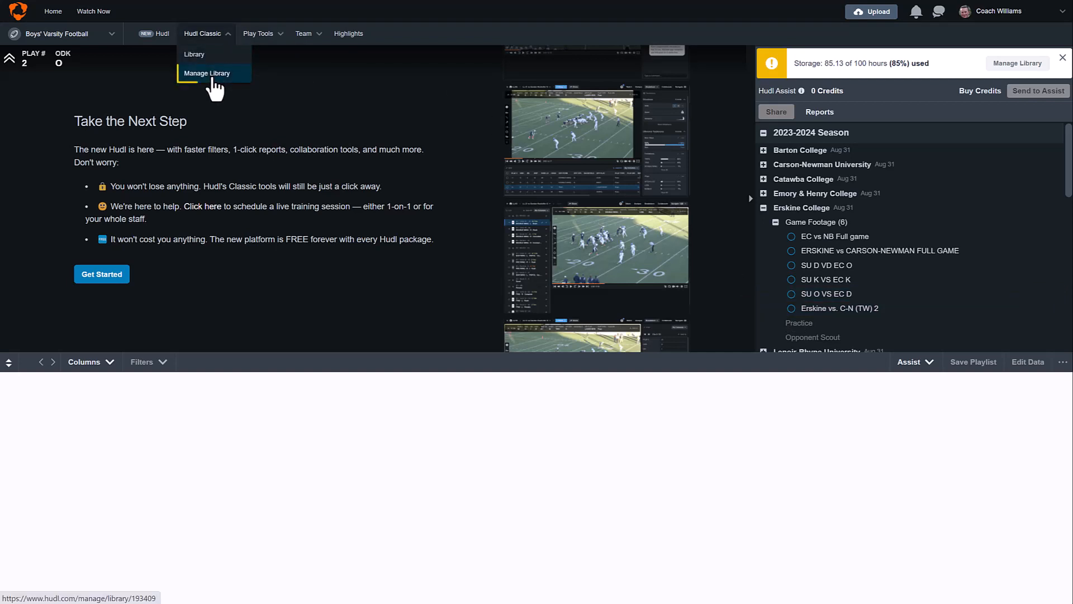
left_click(213, 79)
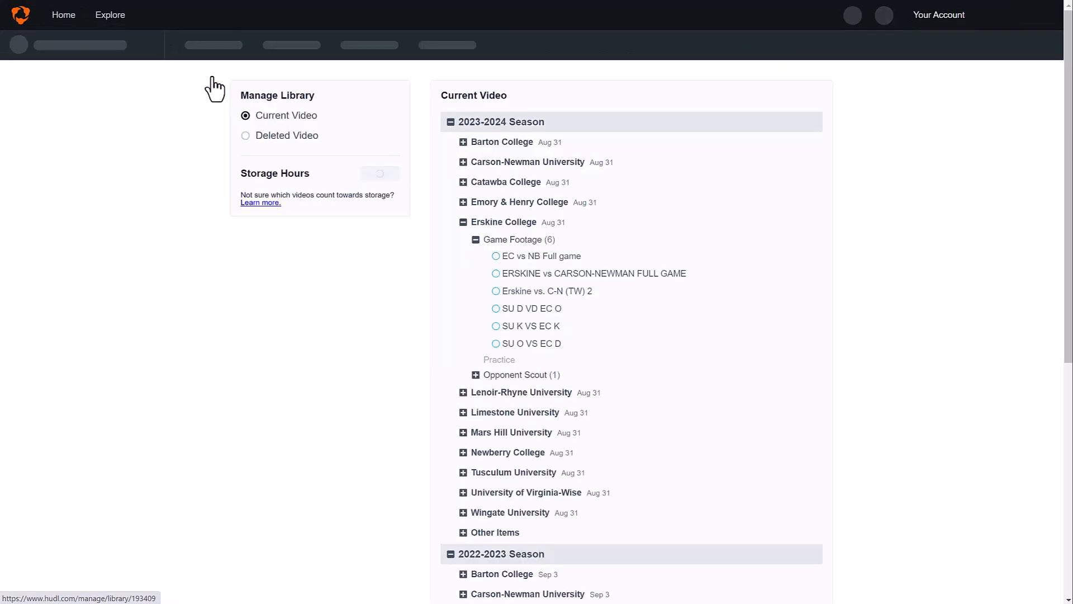
- Download Erskine vs. C-N (TW) 2 as multiple files per playlist via the emailed link
mouse_move(494, 303)
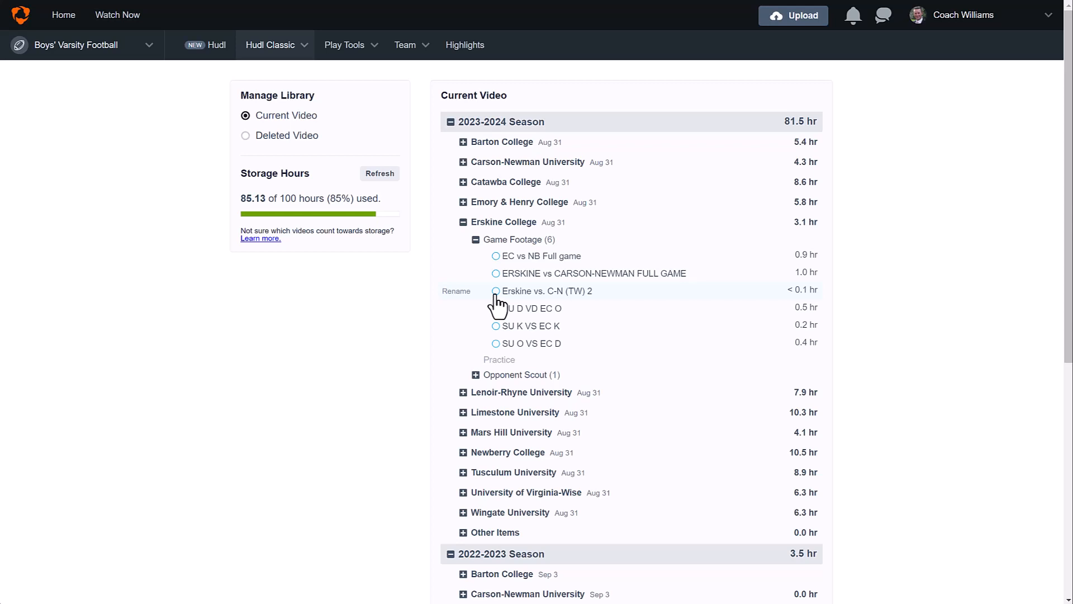
left_click(496, 292)
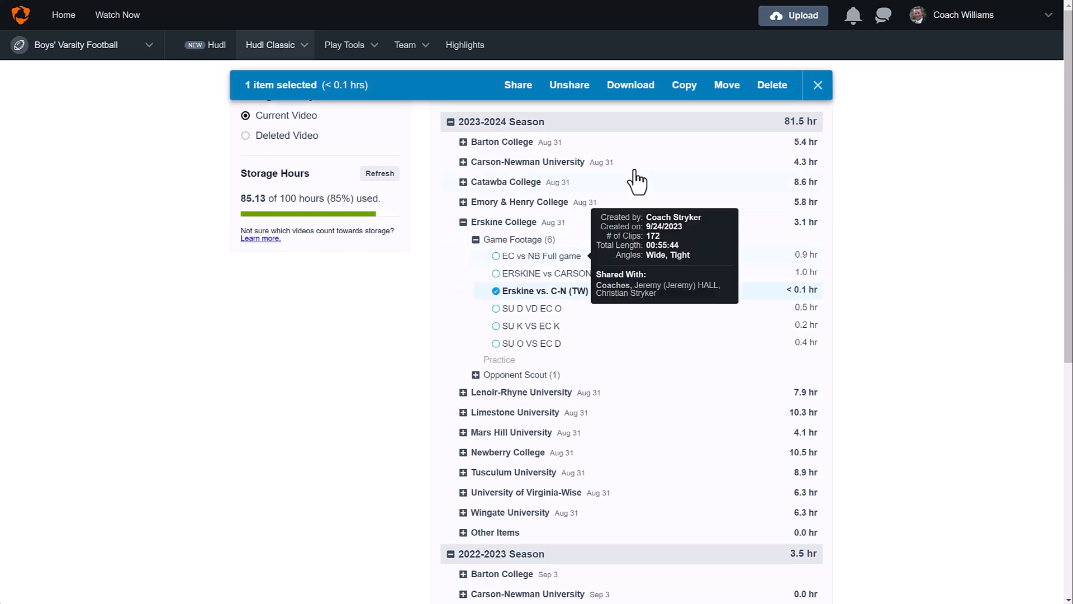
left_click(634, 95)
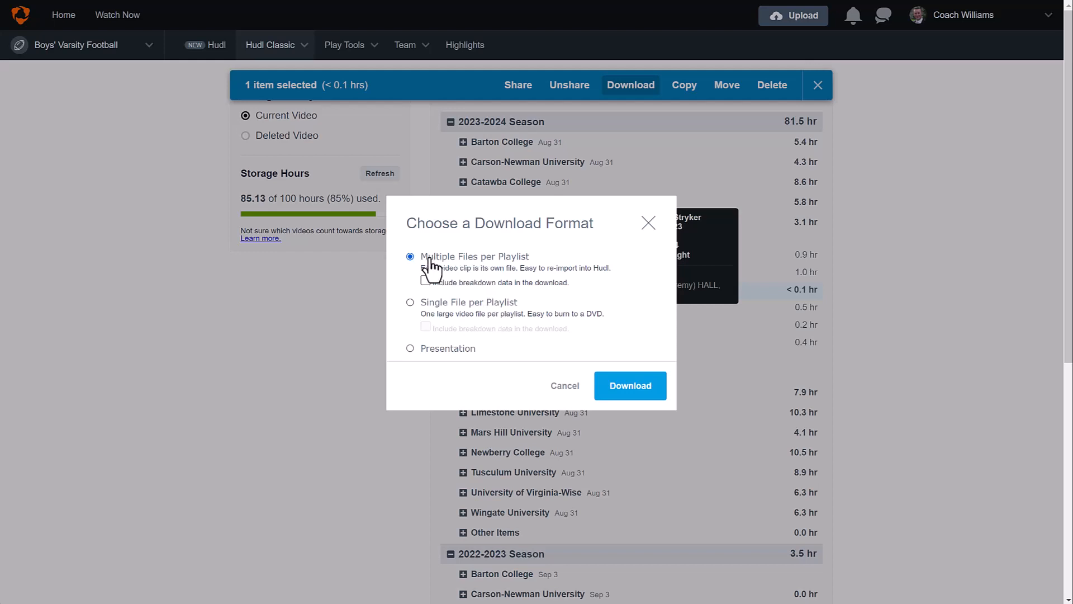
left_click(642, 391)
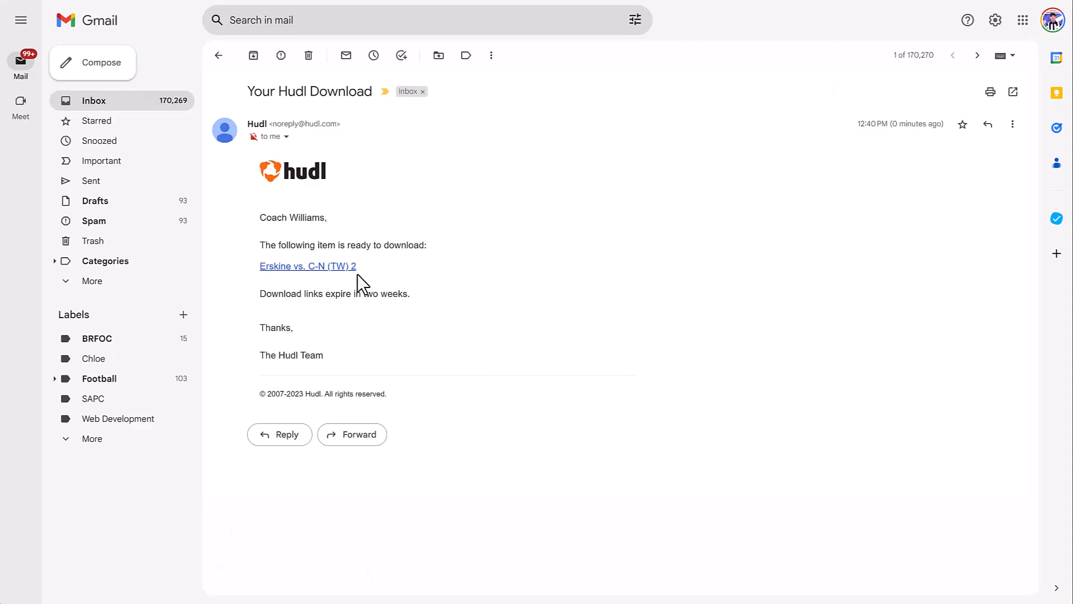
left_click(335, 271)
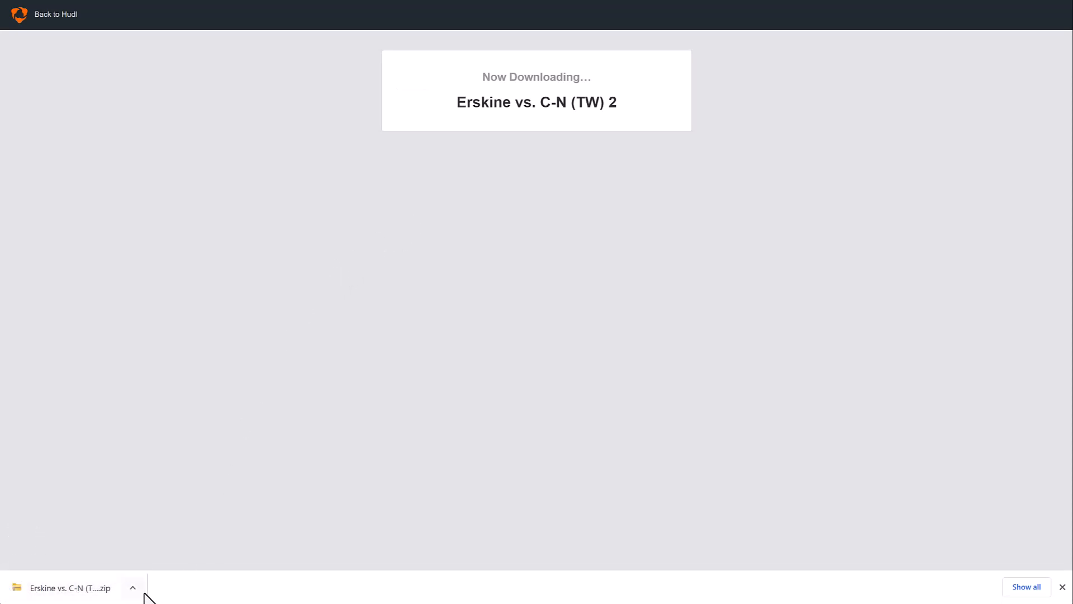
- Show Erskine vs. C-N (TW) 2 (7202581).zip in the Downloads folder and select it
left_click(133, 588)
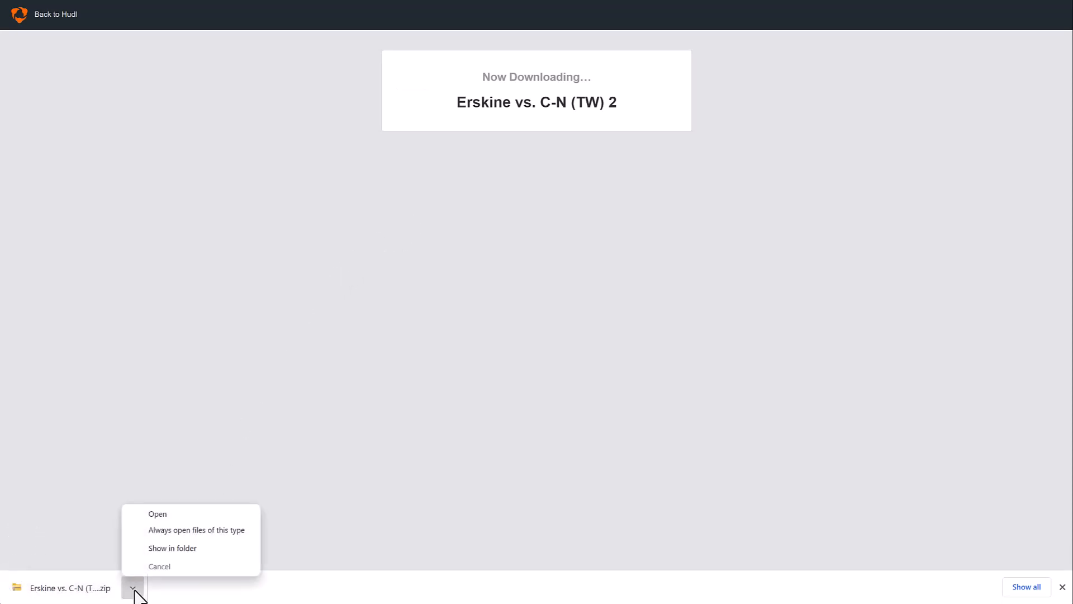
left_click(186, 549)
left_click(103, 133)
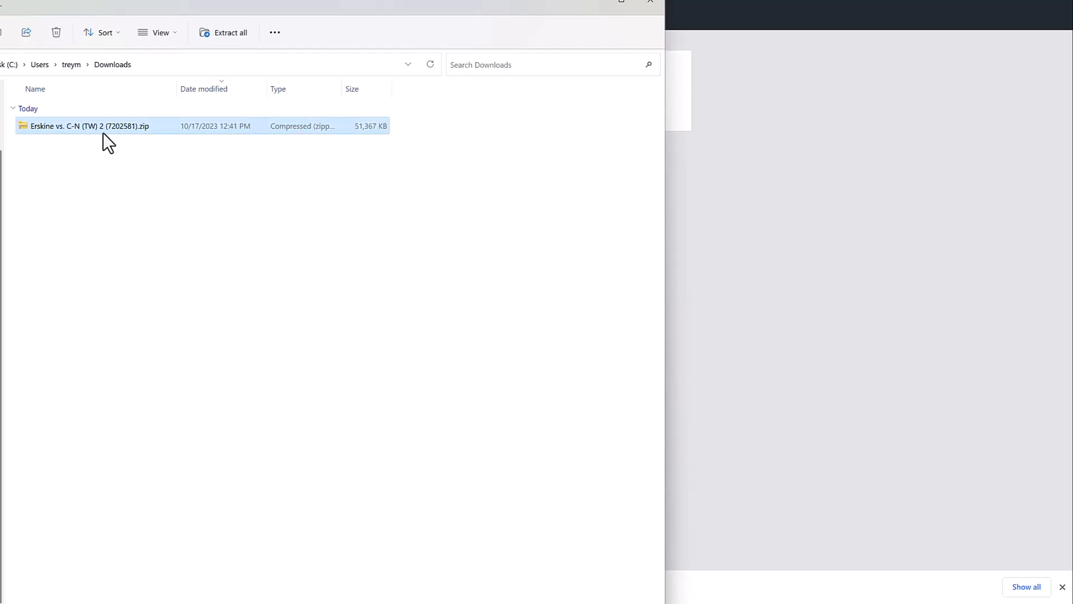
- Extract all the playlist zip's contents into the suggested folder
right_click(120, 123)
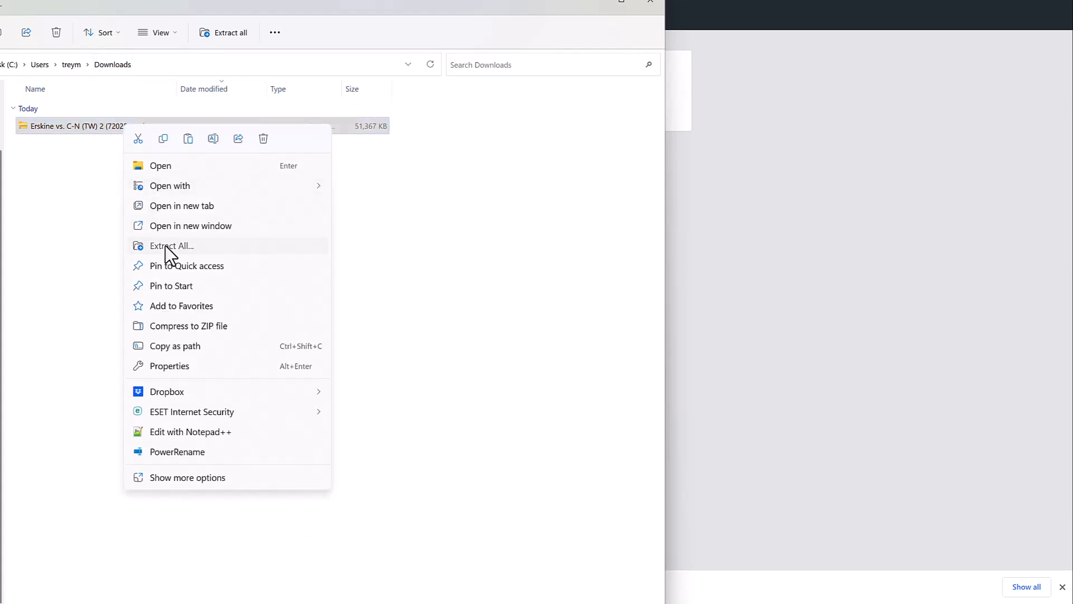
left_click(165, 246)
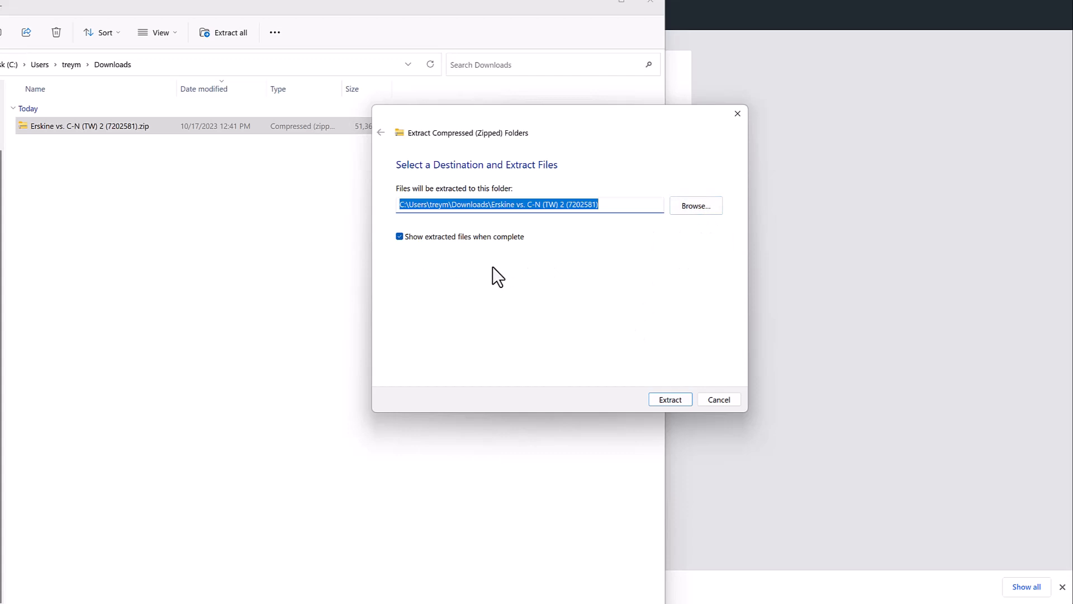
left_click(670, 399)
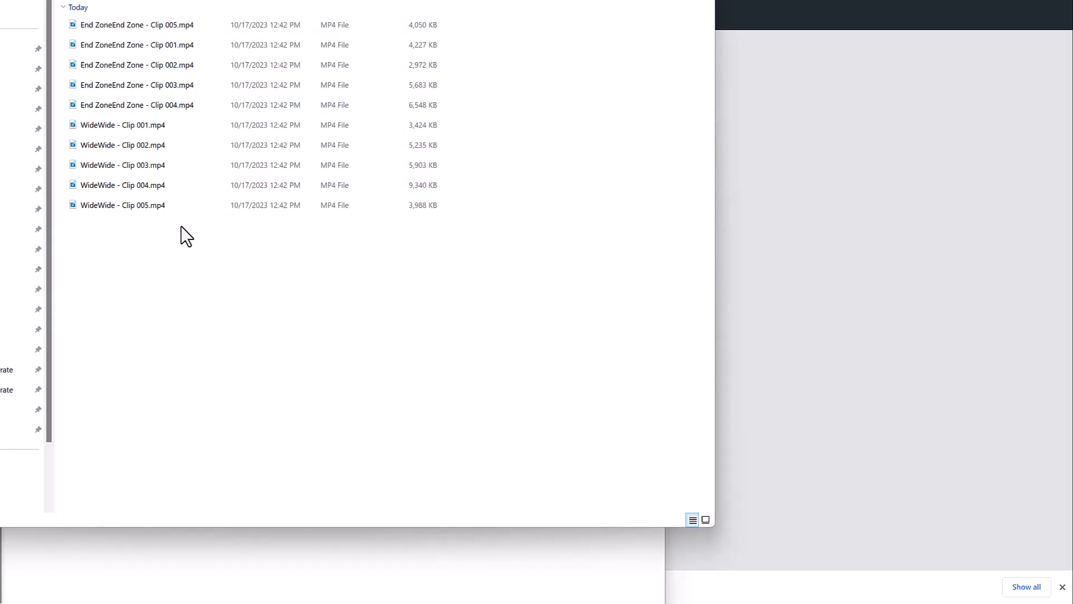
- Cancel the accidental rename of WideWide - Clip 001.mp4, keeping its original name
right_click(138, 125)
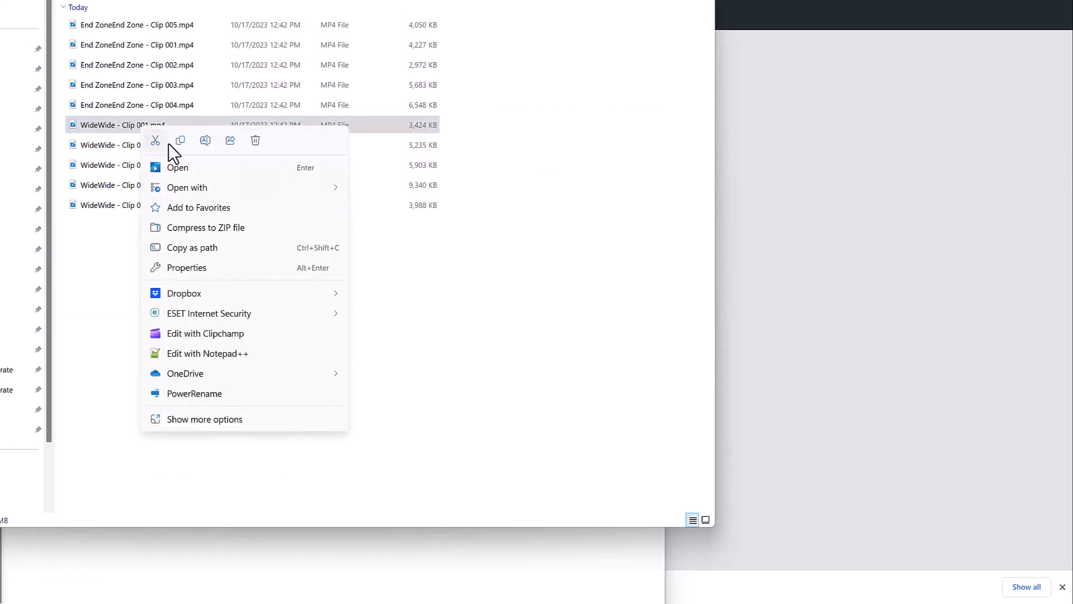
left_click(204, 143)
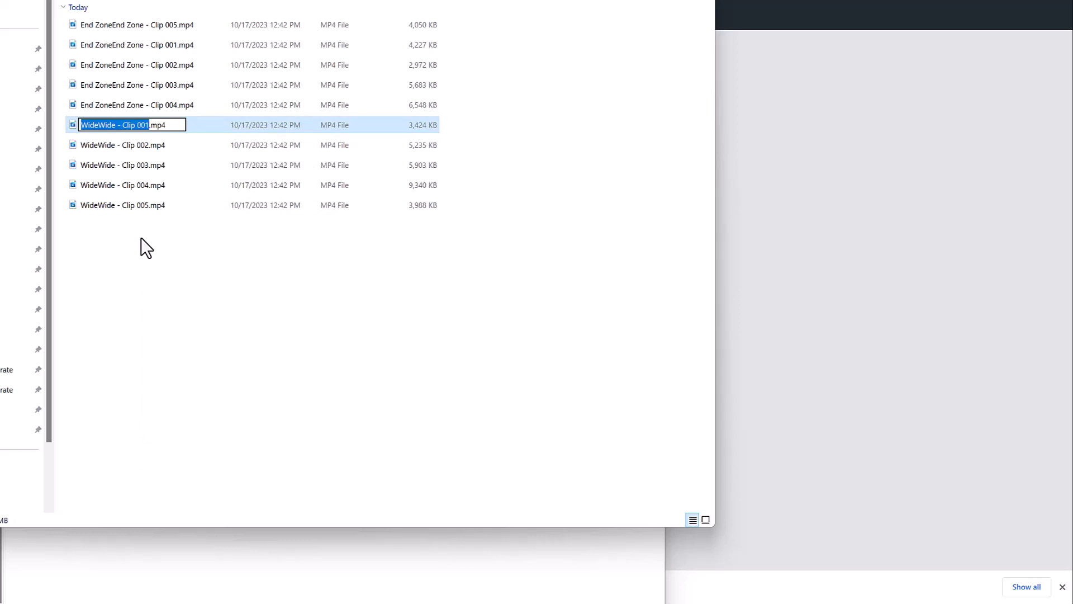
key("Return")
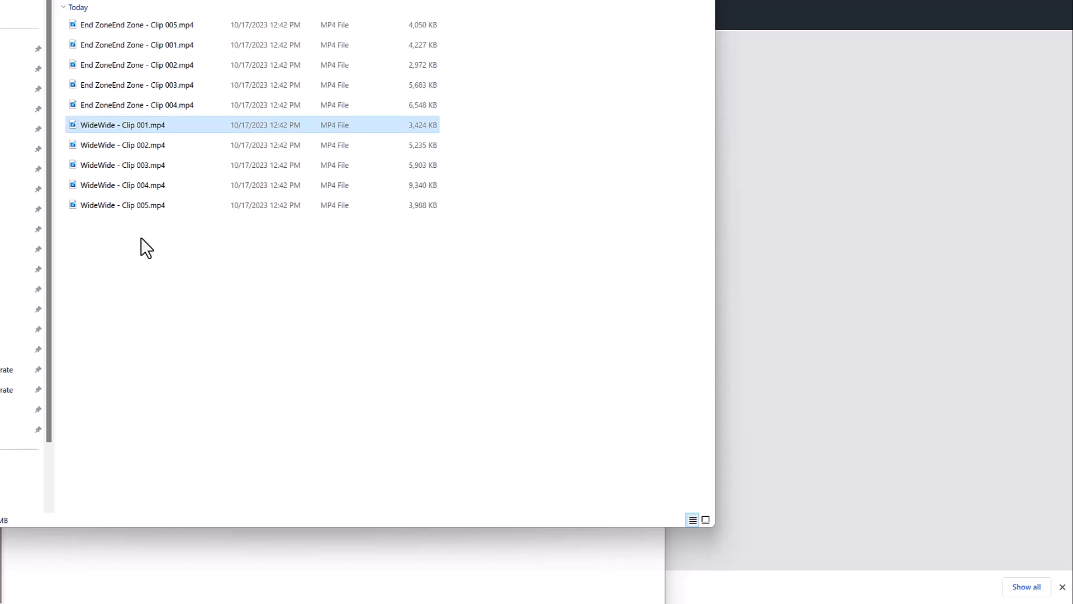
- Play WideWide - Clip 001.mp4 in Media Player
double_click(139, 125)
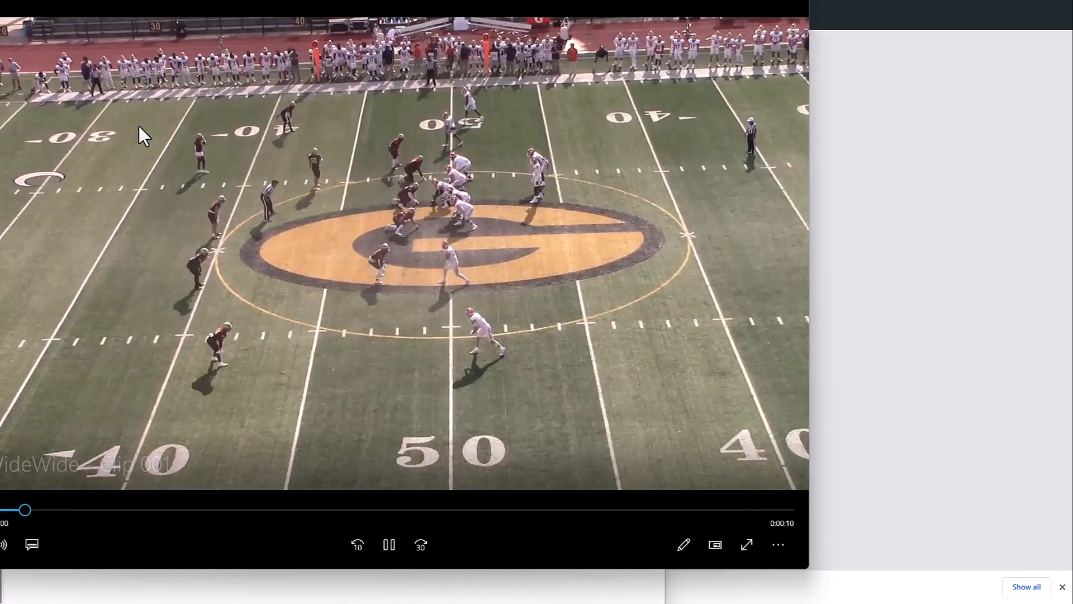